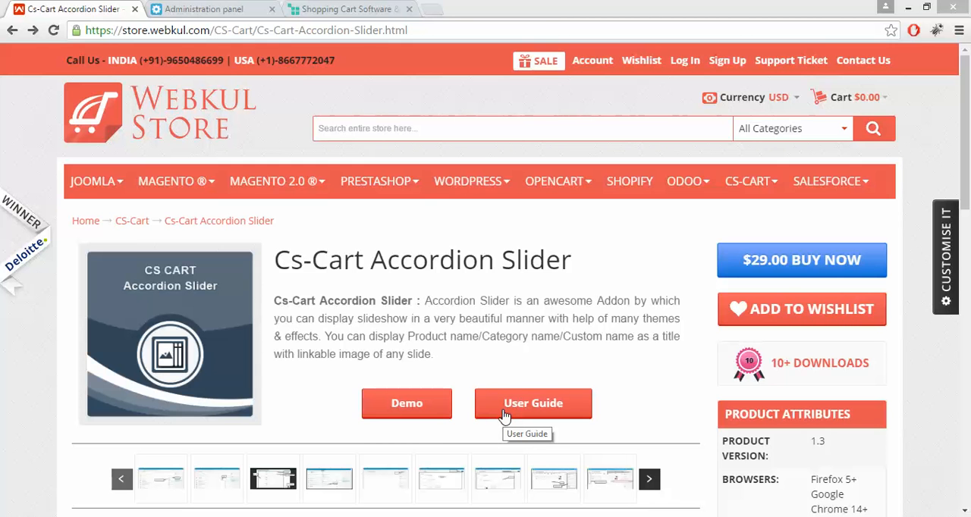
- In the store's administration panel, upload and install the Accordion_slider_Cs-cart zip archive from the local Accordion folder as an add-on
click(195, 8)
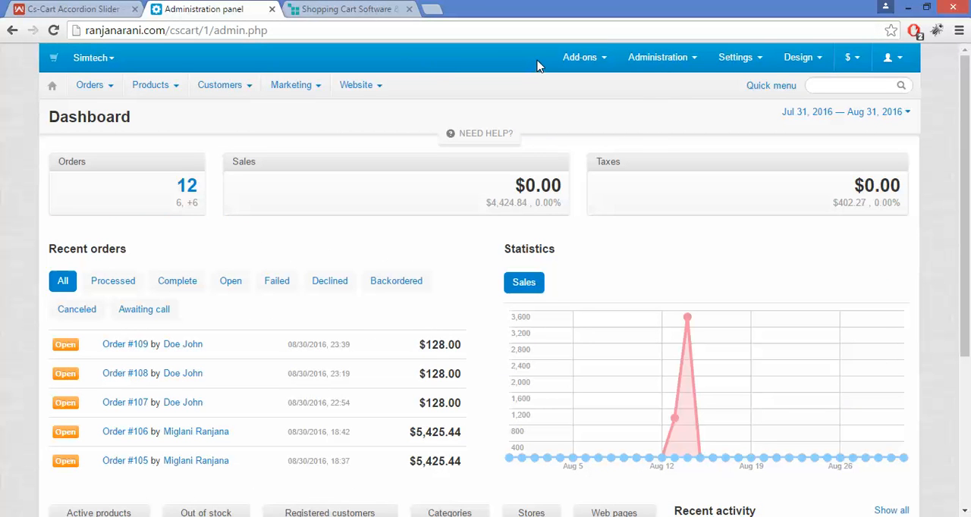
mouse_move(578, 61)
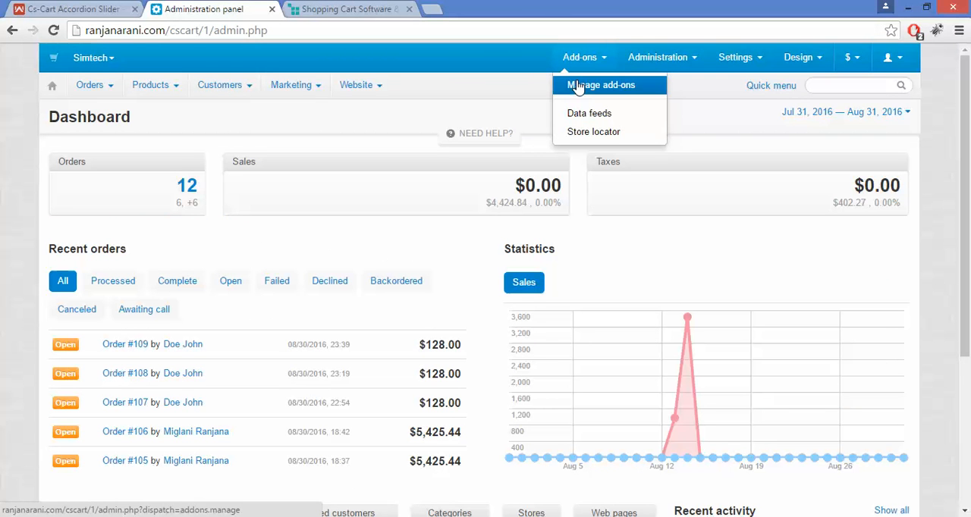
click(577, 85)
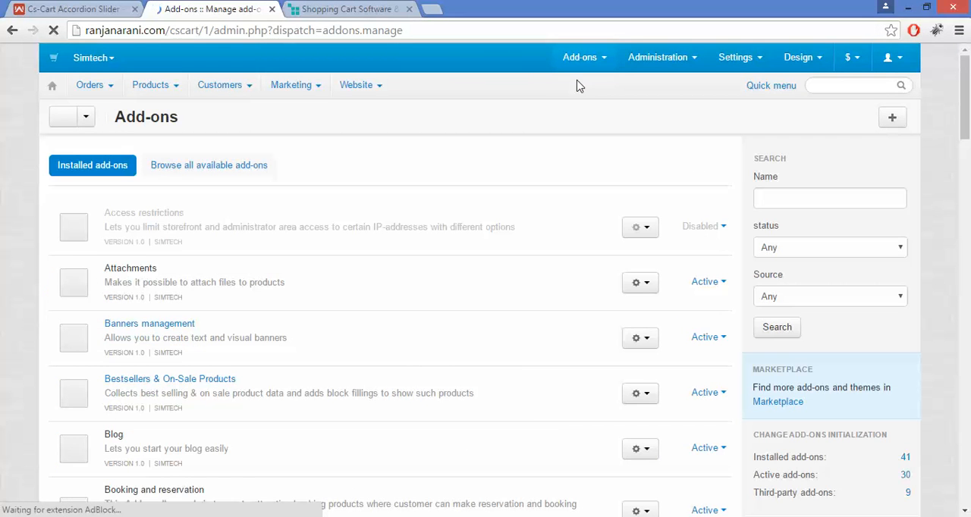
click(903, 120)
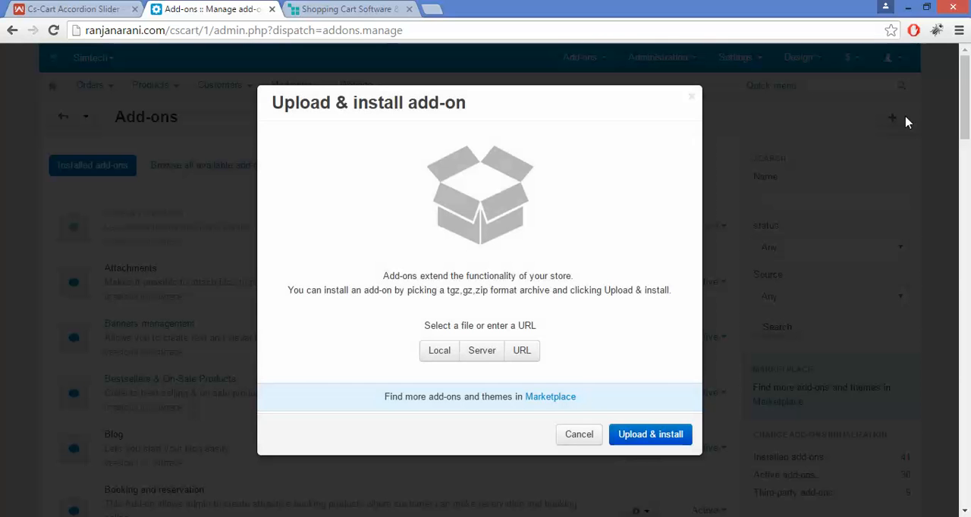
click(438, 350)
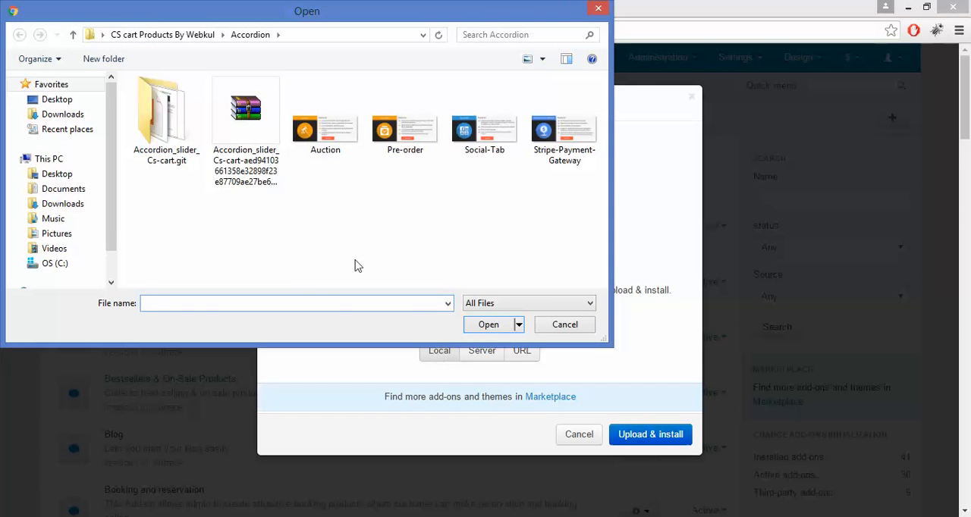
click(244, 110)
double_click(243, 110)
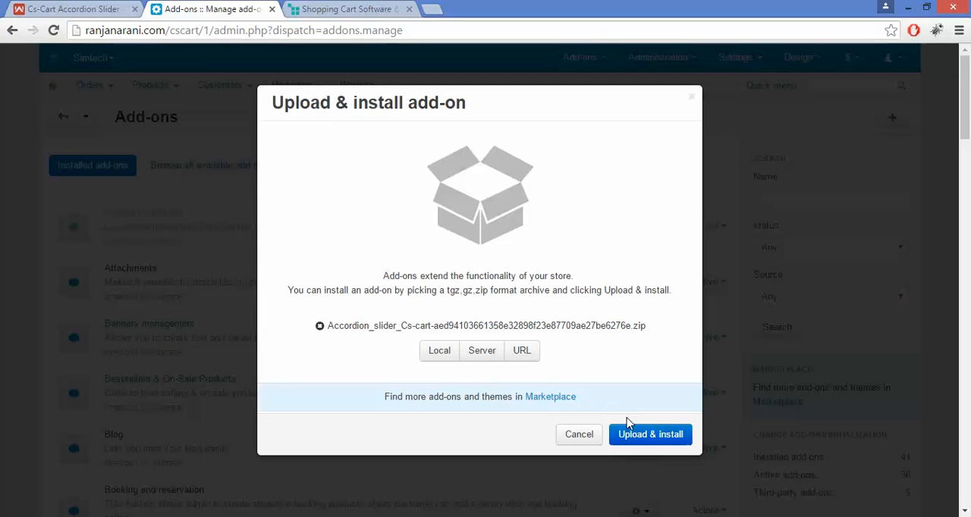
click(643, 435)
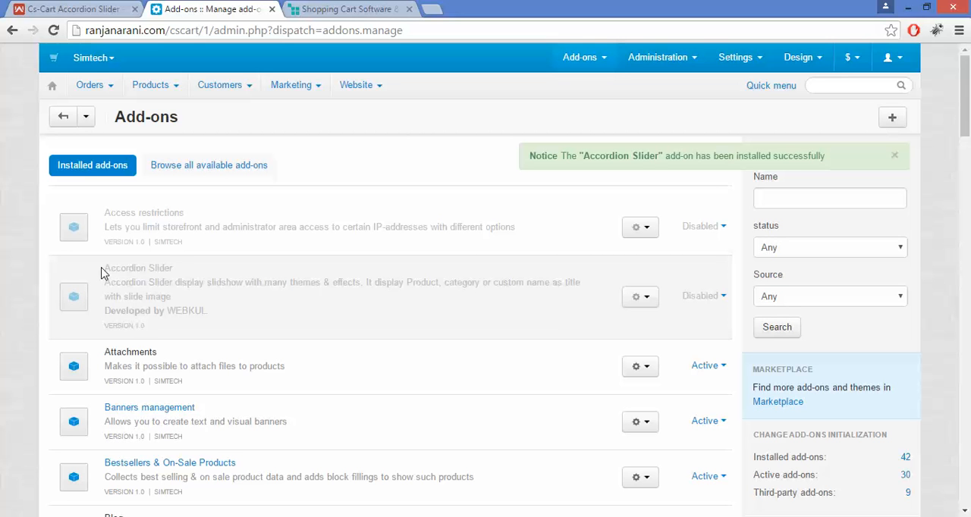
- Change the status of the newly installed Accordion Slider add-on to Active
drag(103, 269, 179, 267)
click(179, 271)
click(717, 298)
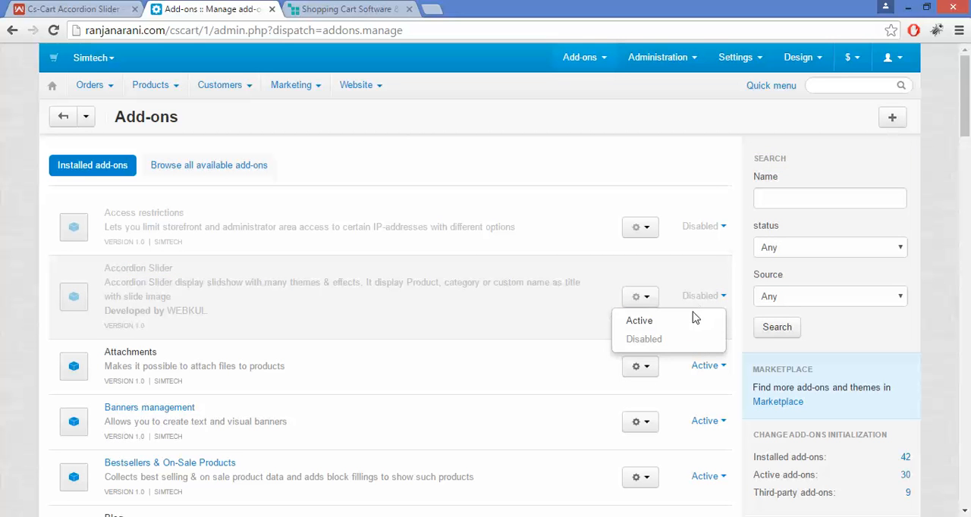
click(692, 326)
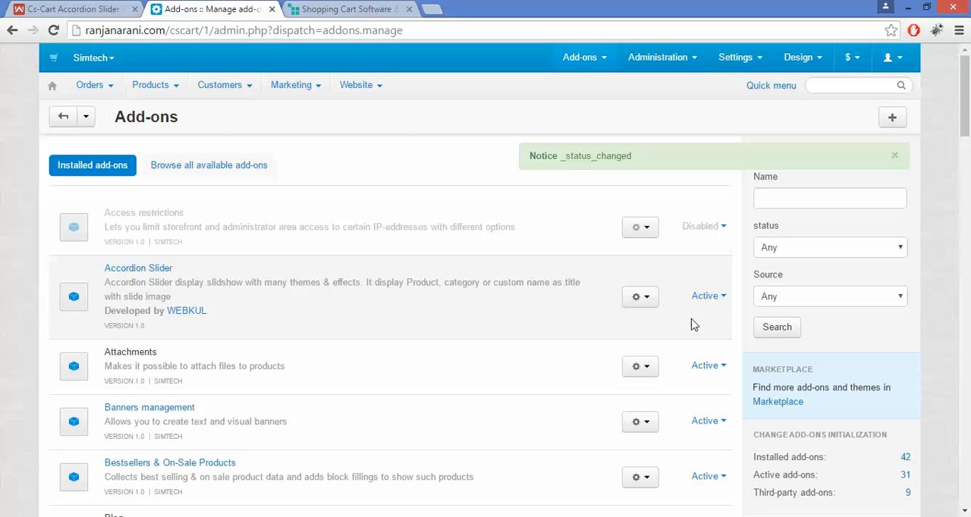
- Open the Accordion Slider add-on's settings and set First Slide to 3
click(646, 304)
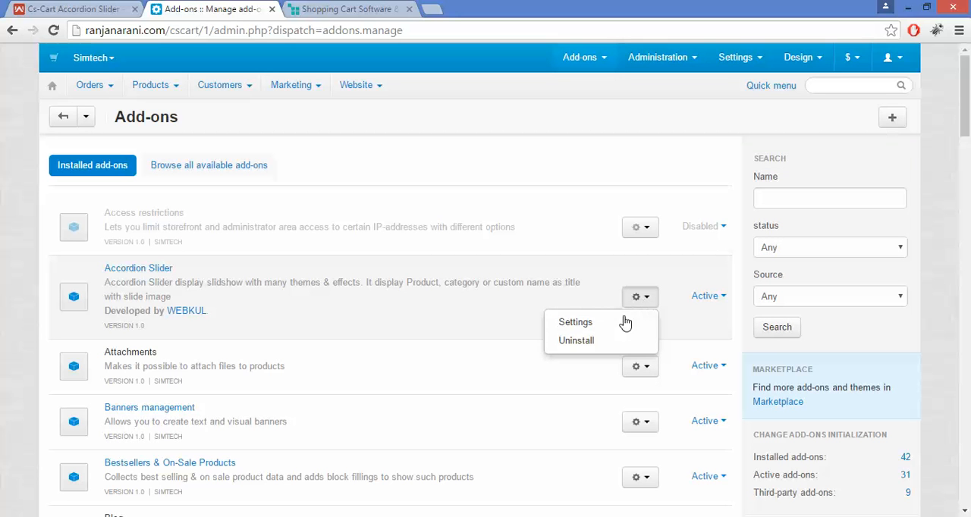
click(625, 326)
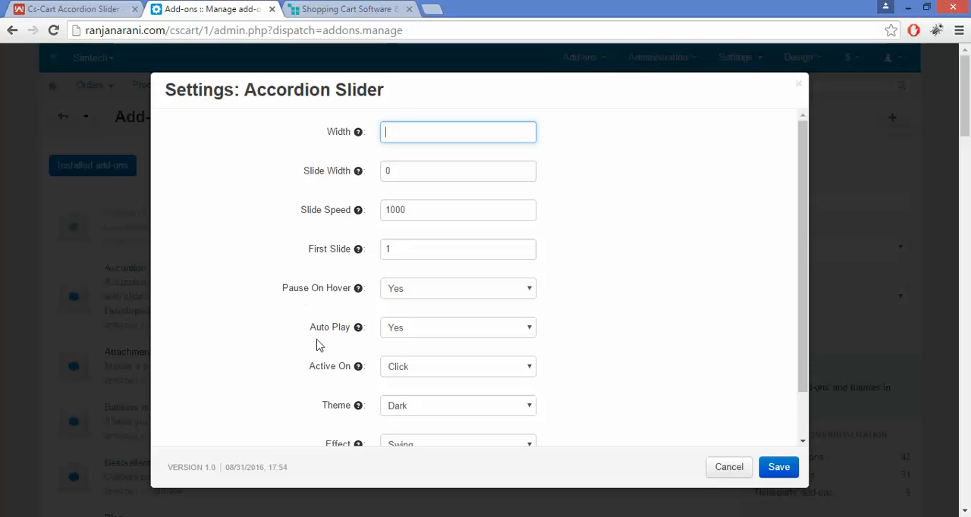
double_click(341, 137)
click(390, 131)
mouse_move(360, 141)
click(425, 212)
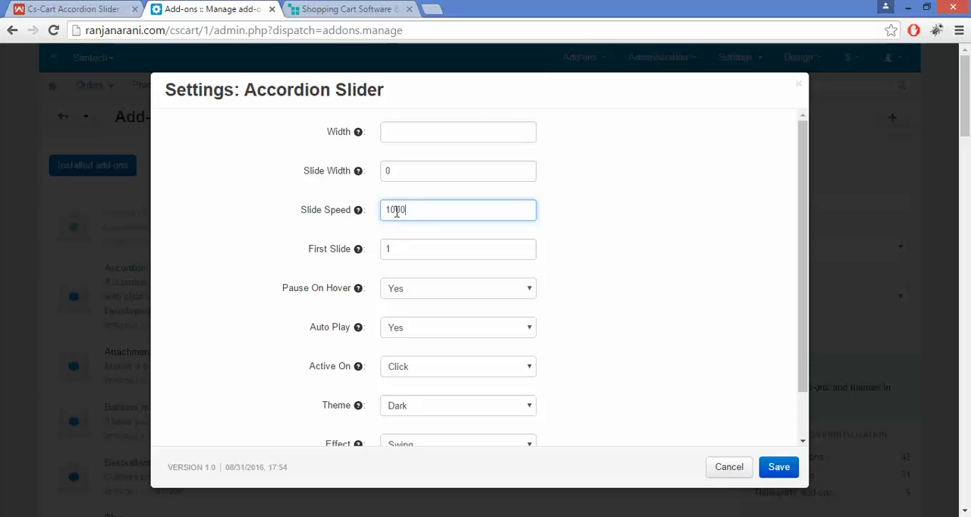
double_click(396, 213)
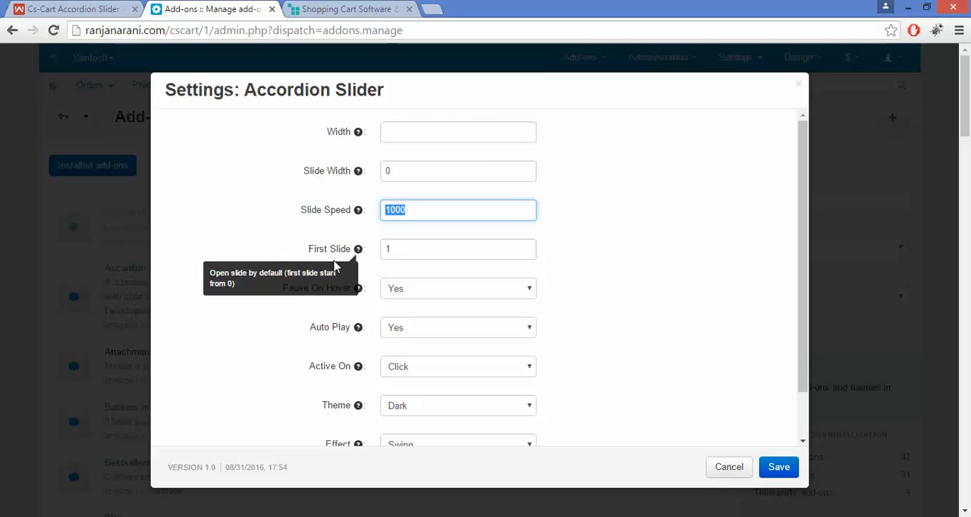
click(325, 268)
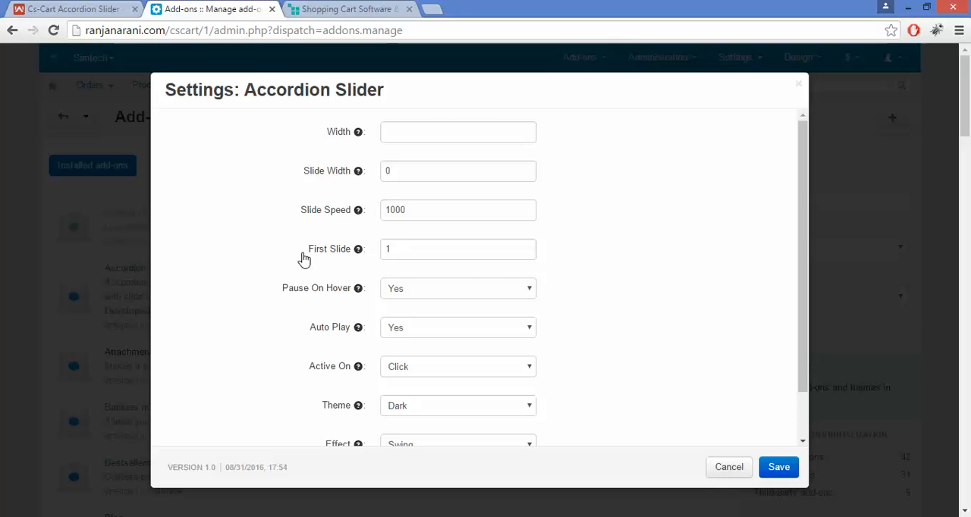
click(407, 257)
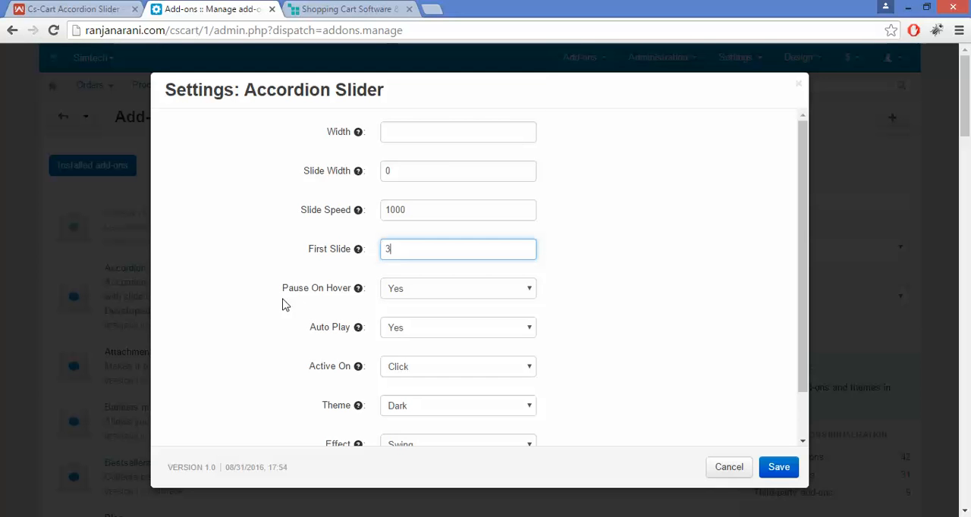
- Choose Yes for both Pause On Hover and Auto Play in the Accordion Slider settings
click(436, 296)
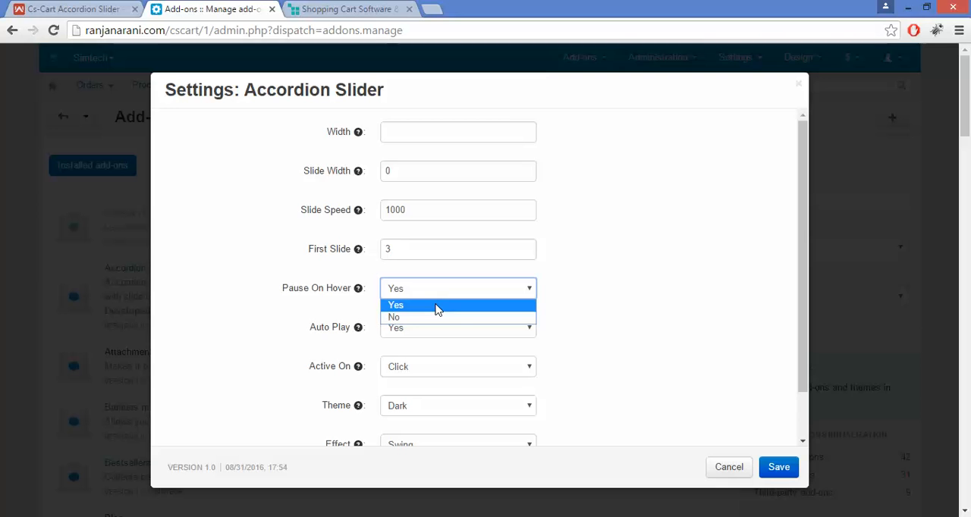
click(436, 307)
click(437, 296)
click(317, 326)
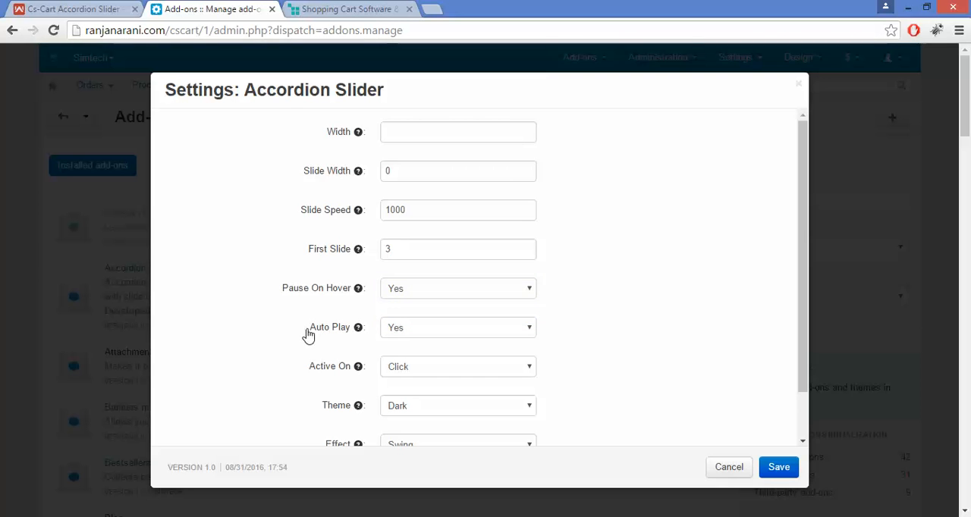
drag(307, 335, 347, 336)
click(356, 340)
click(423, 336)
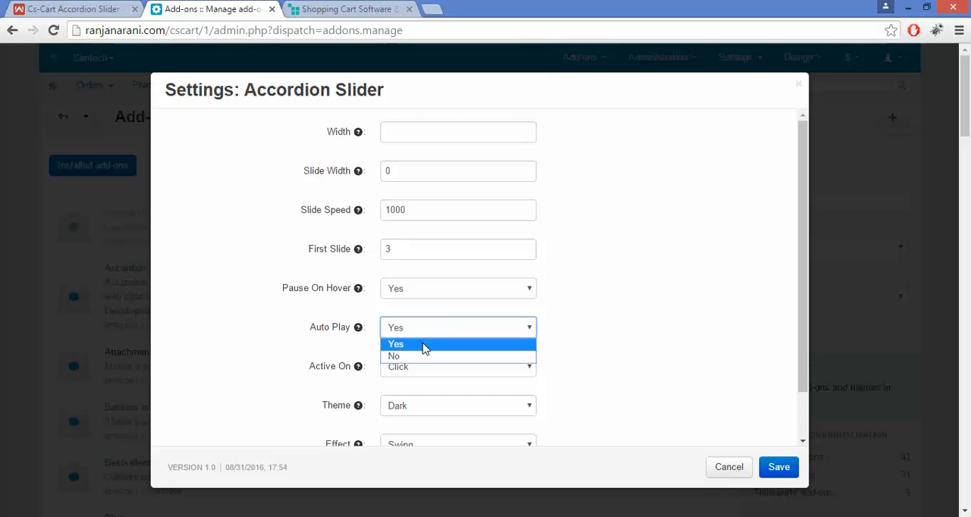
click(423, 346)
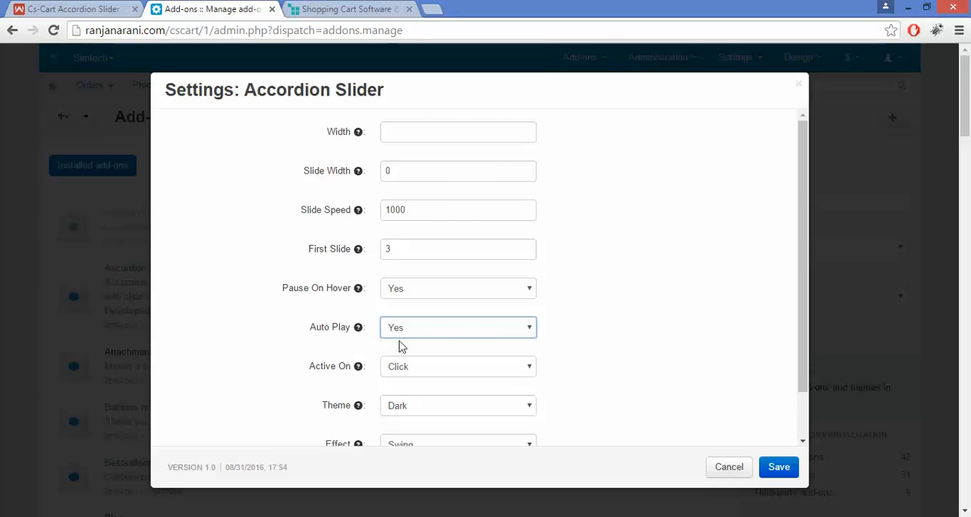
click(466, 334)
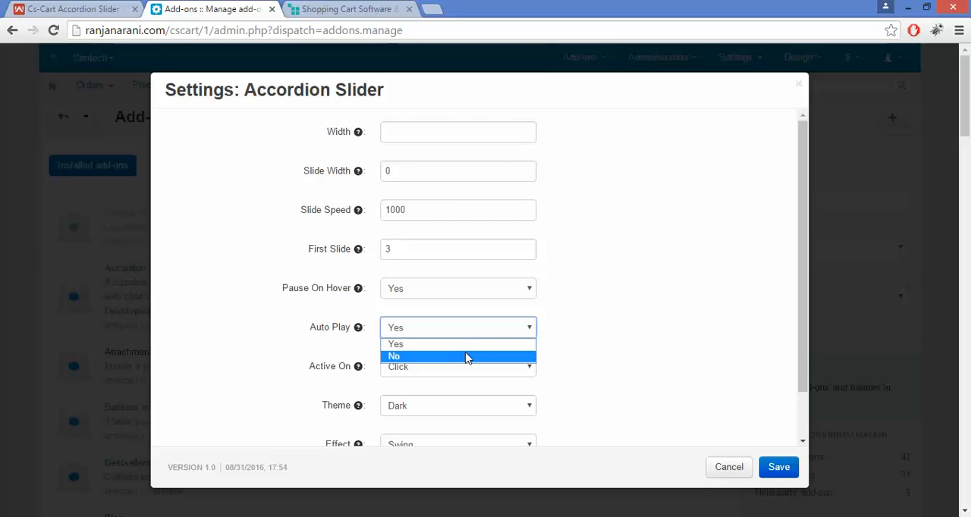
click(466, 344)
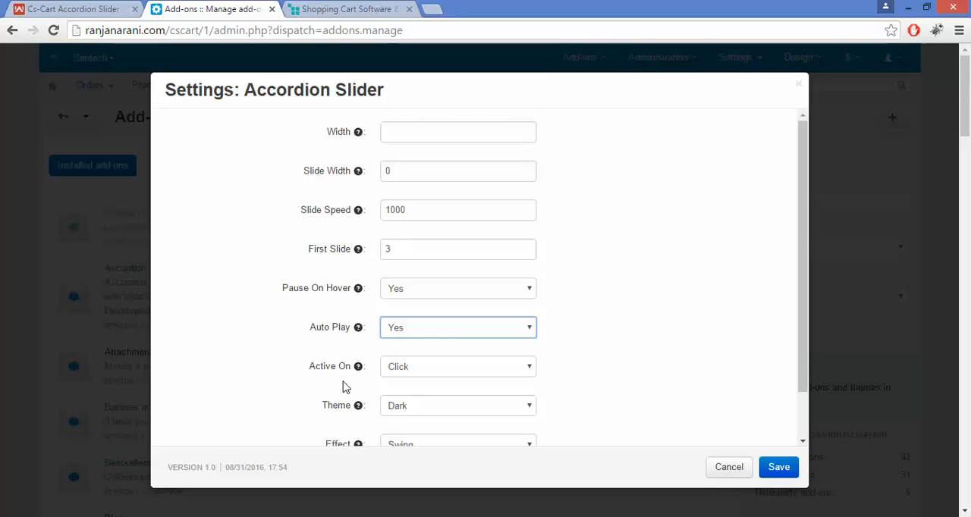
- Set the slider's Active On option to Click and its Theme to Light
click(426, 379)
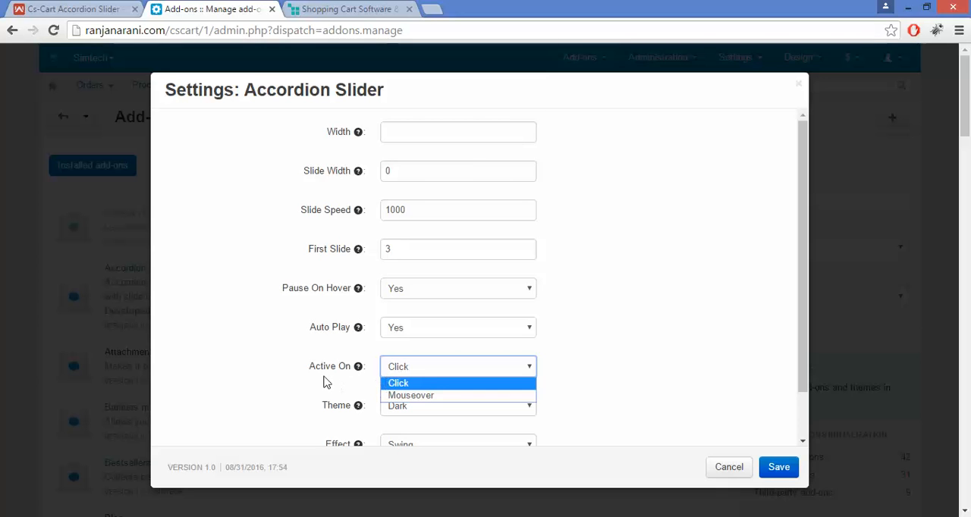
click(455, 385)
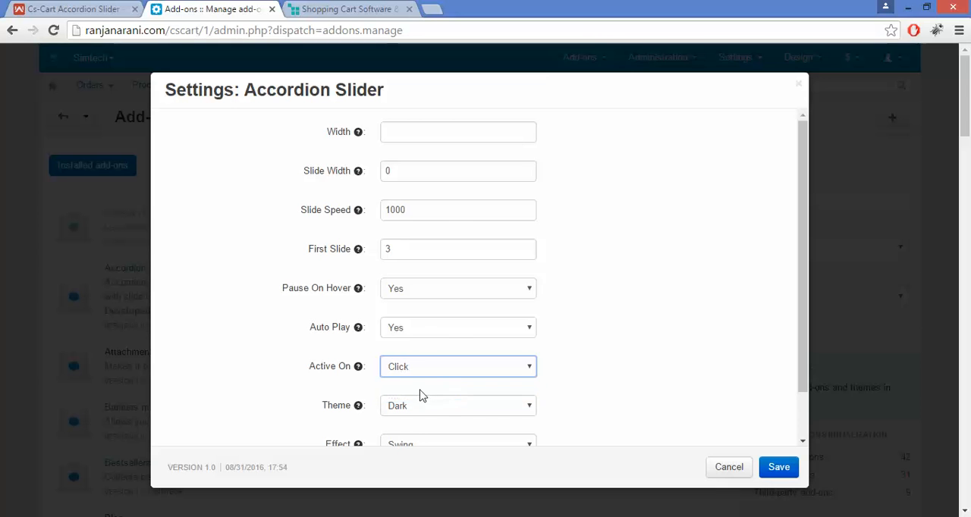
click(322, 413)
drag(322, 413, 389, 418)
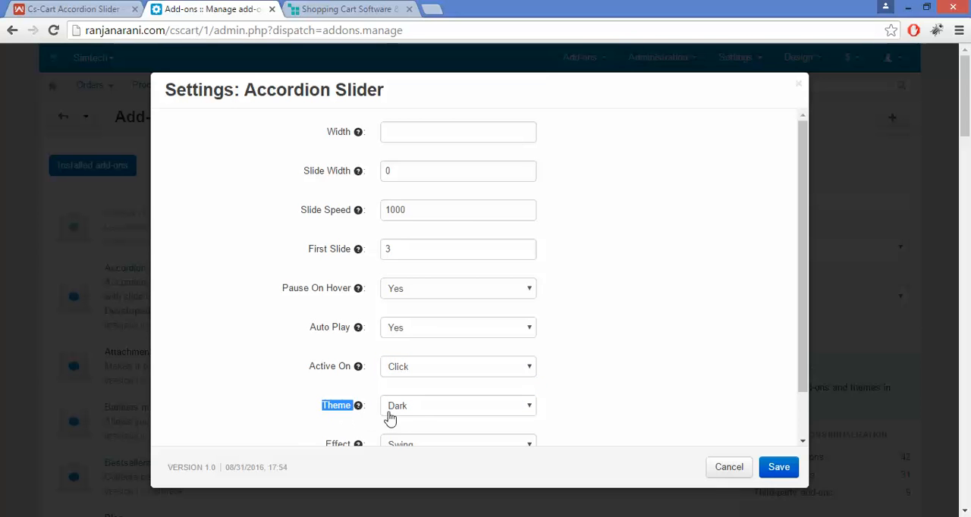
click(416, 413)
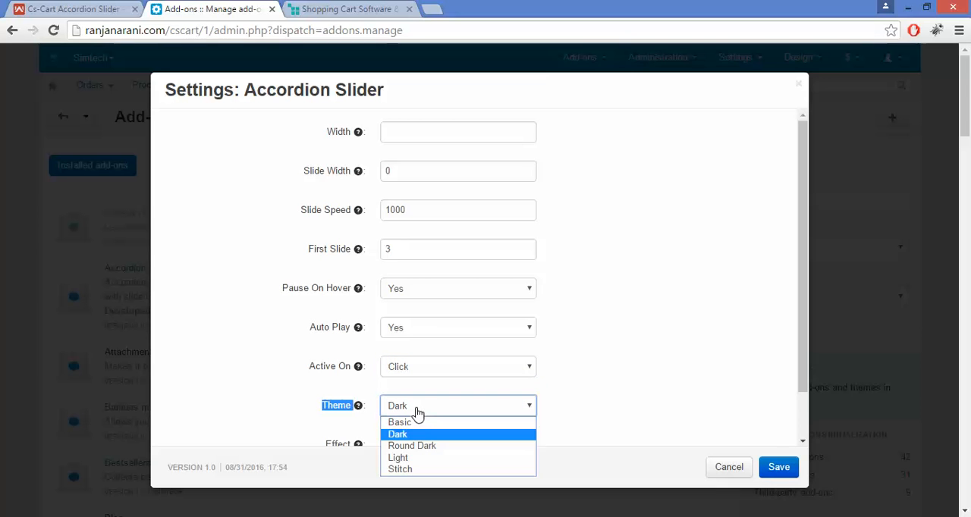
click(428, 458)
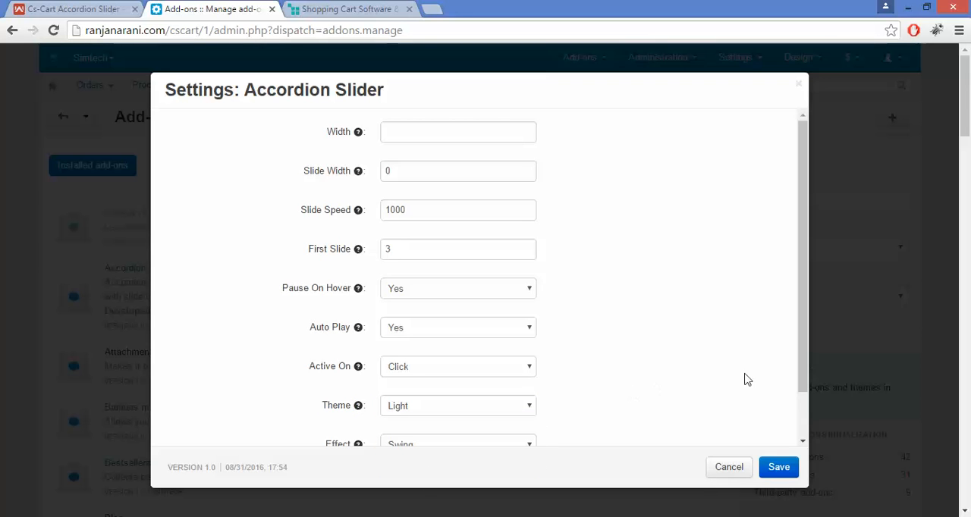
- Set the slider's Effect to Ease In Out Quart and save the add-on settings
scroll(800, 396, down, 1)
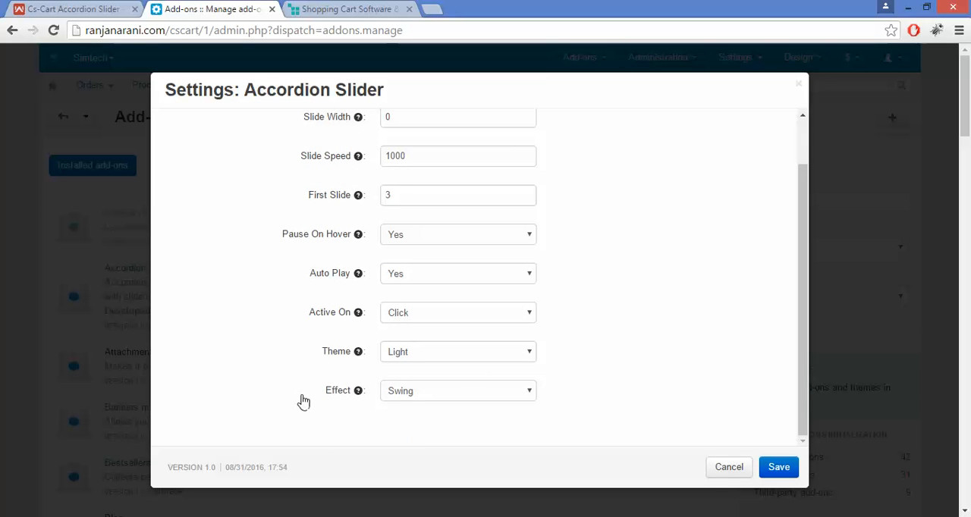
drag(319, 396, 357, 392)
click(424, 392)
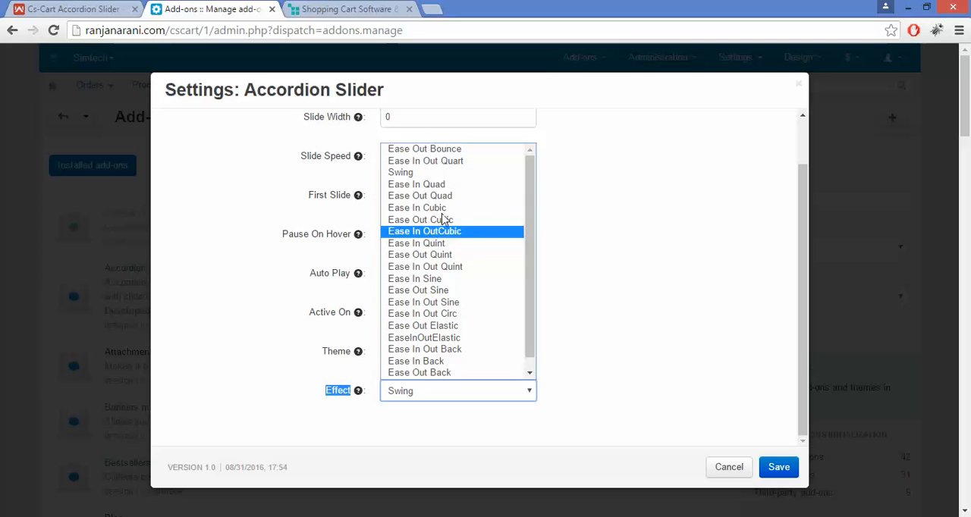
click(476, 162)
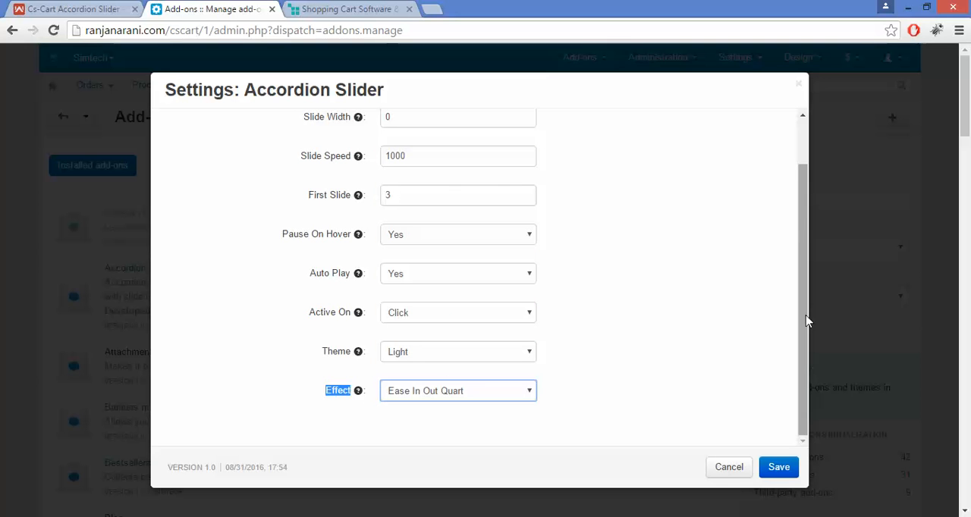
drag(805, 316, 796, 218)
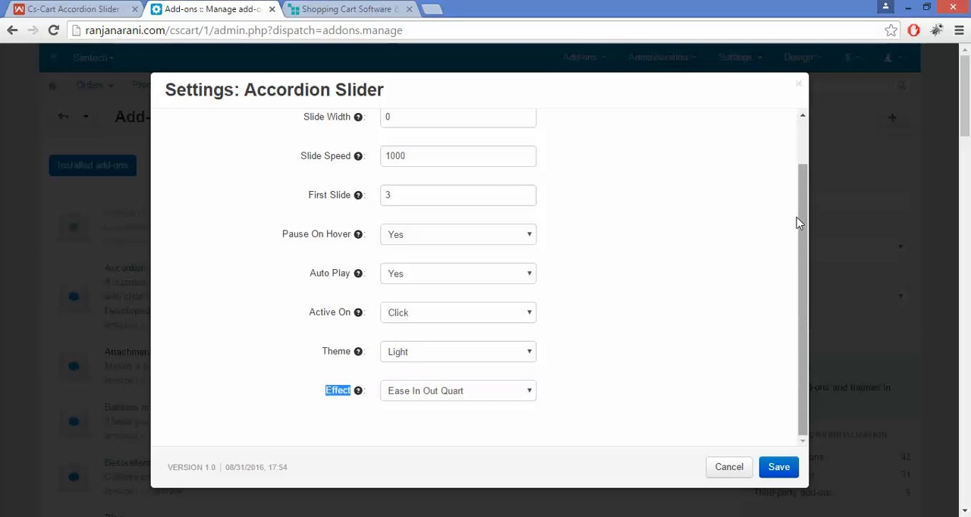
click(781, 469)
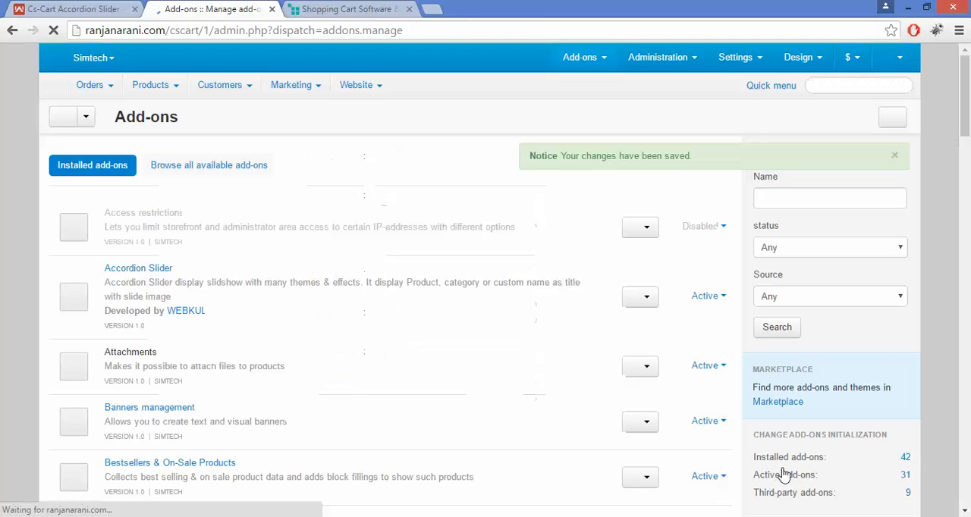
- Open the website's Accordion management page, start a new slide and look over its form
mouse_move(369, 92)
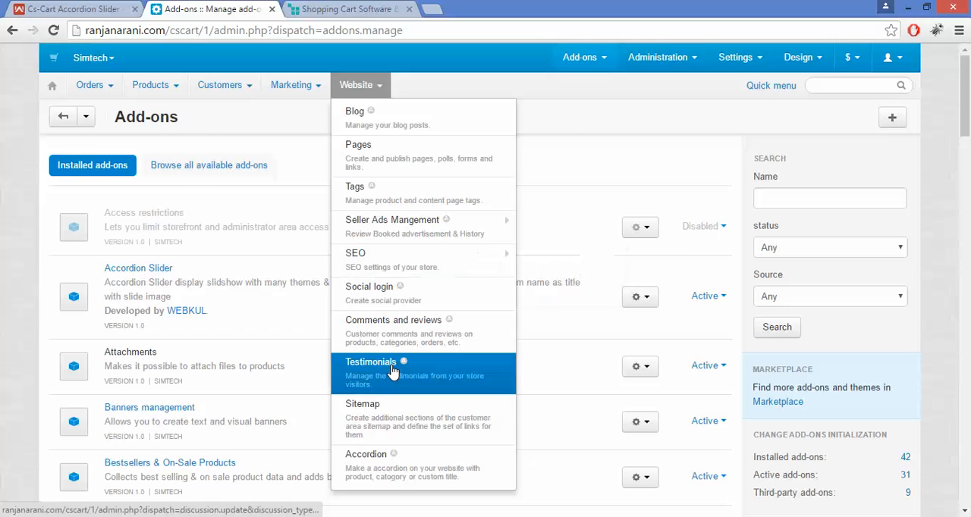
click(423, 464)
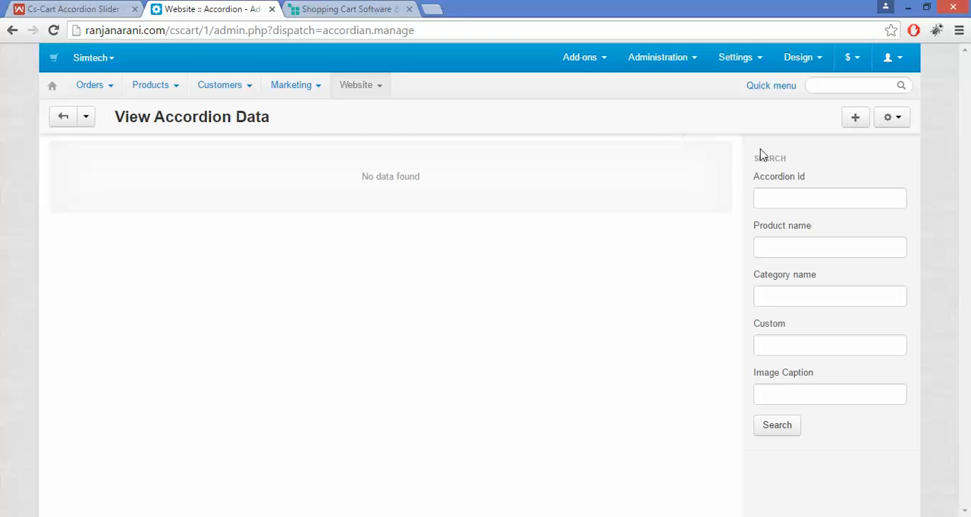
click(853, 120)
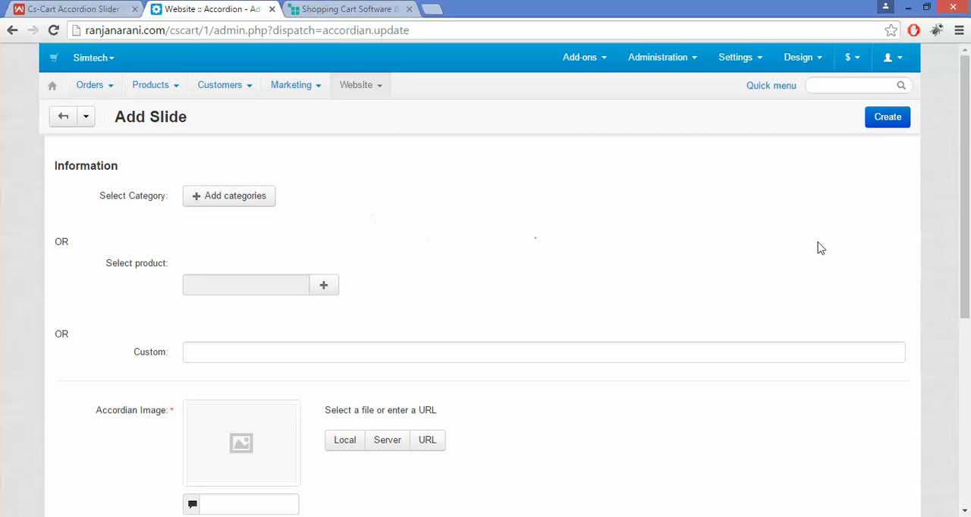
drag(967, 136, 969, 302)
drag(969, 233, 969, 76)
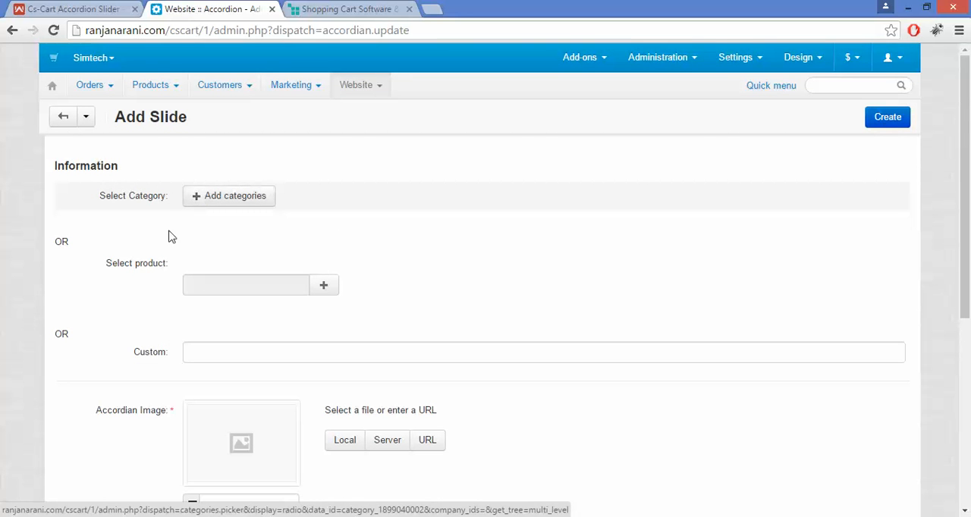
- View the list of products available for the new slide and close it without choosing one
drag(99, 273, 182, 256)
click(182, 260)
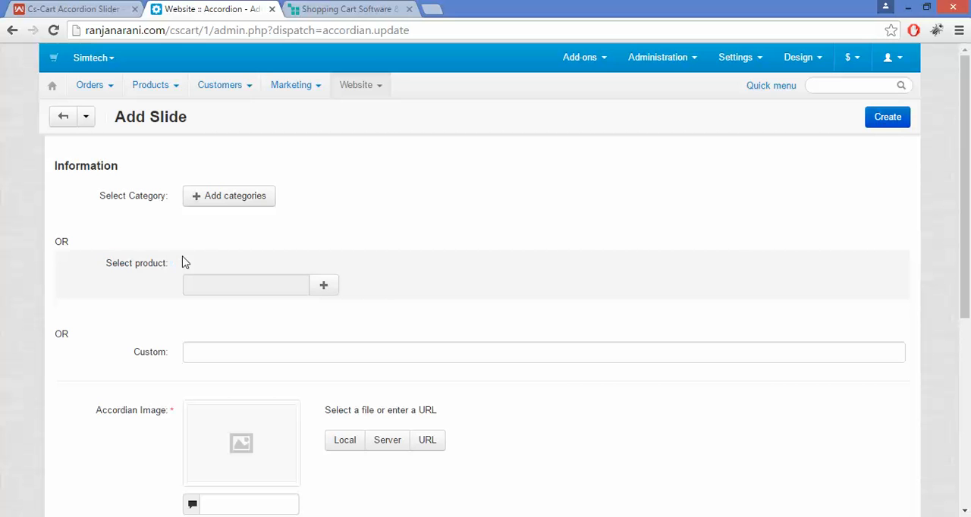
click(331, 293)
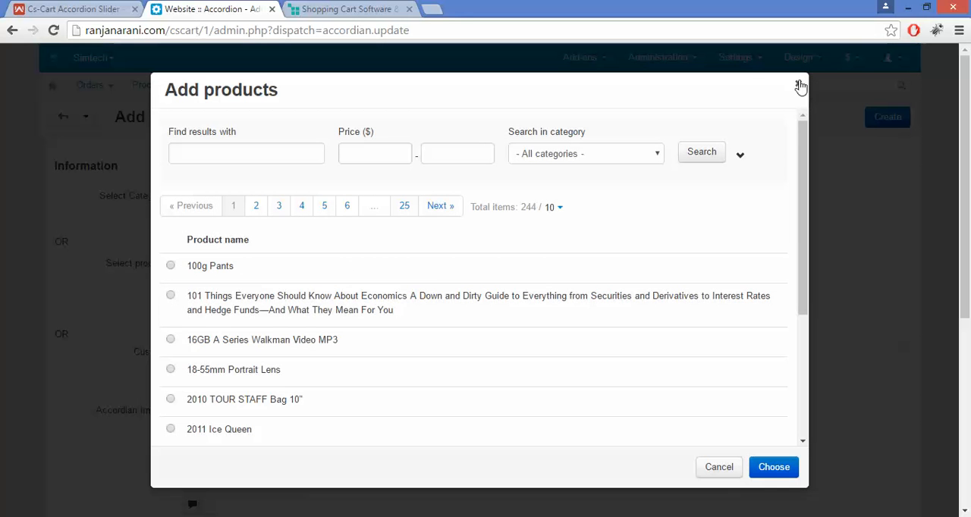
click(800, 87)
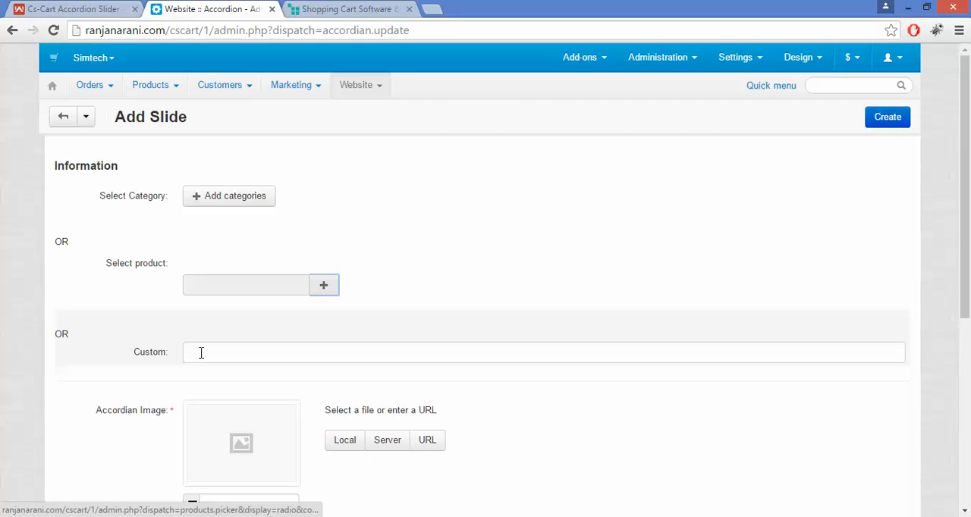
- Enter Pre-Order as the new slide's Custom name
click(201, 353)
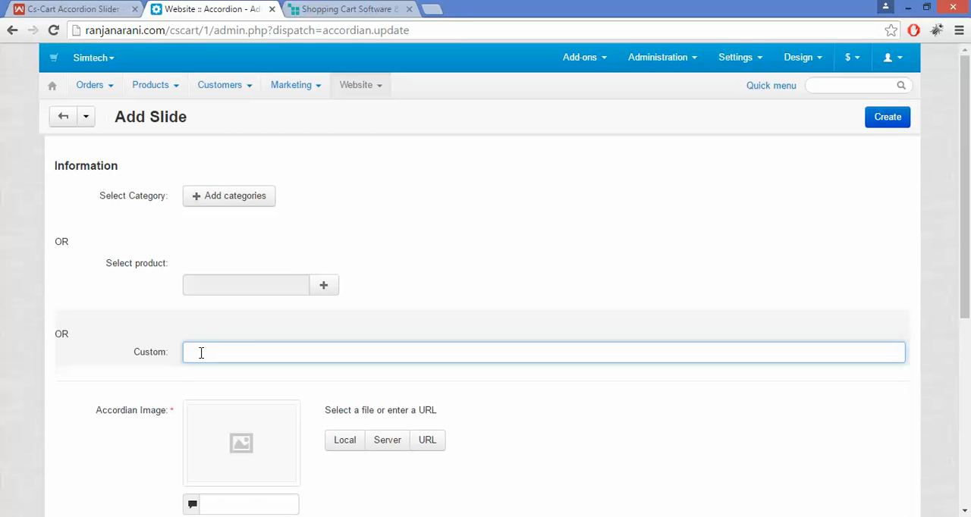
text(Pre)
key(Down)
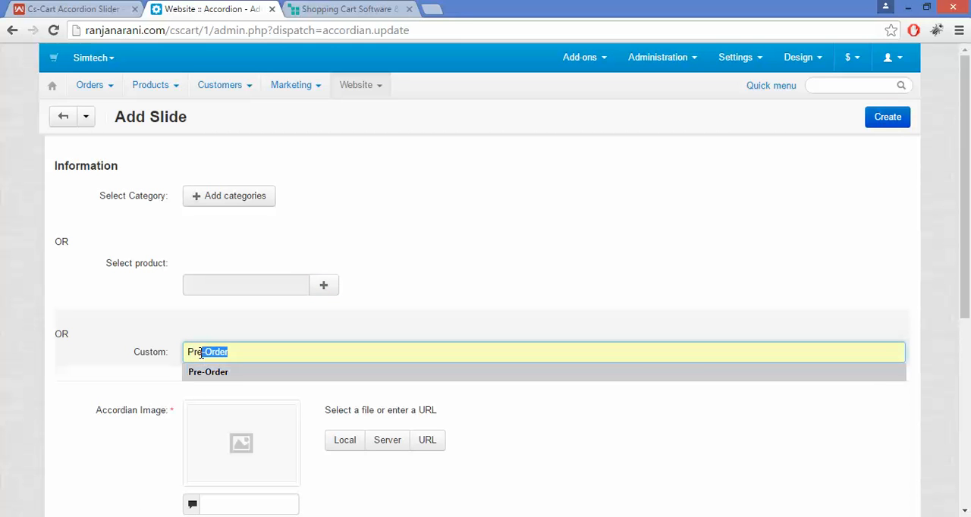
key(Return)
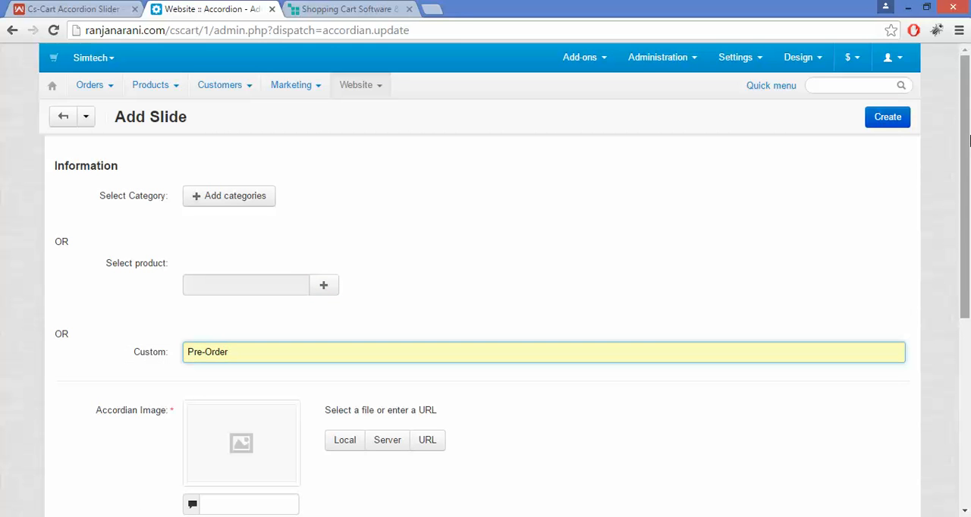
- Upload the local file Pre-order.png as the slide's accordion image
scroll(969, 203, down, 3)
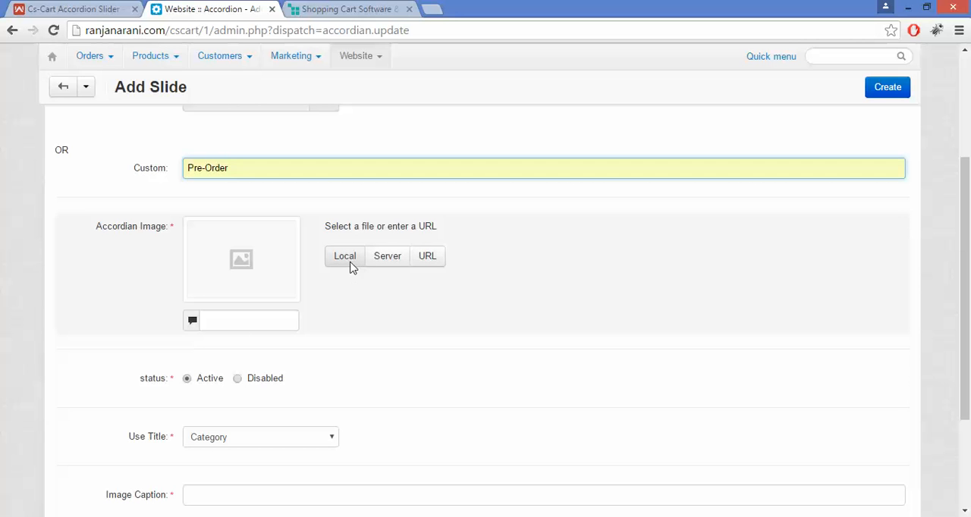
click(345, 256)
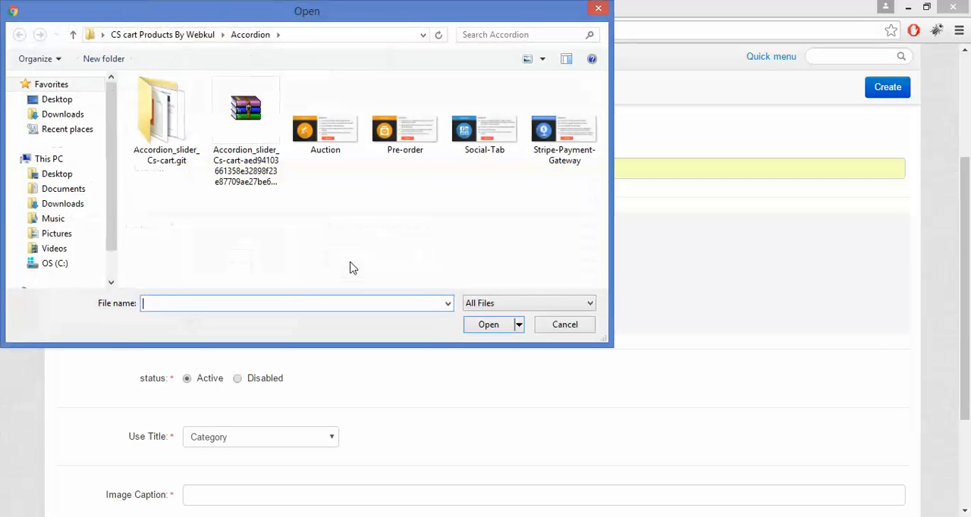
double_click(402, 144)
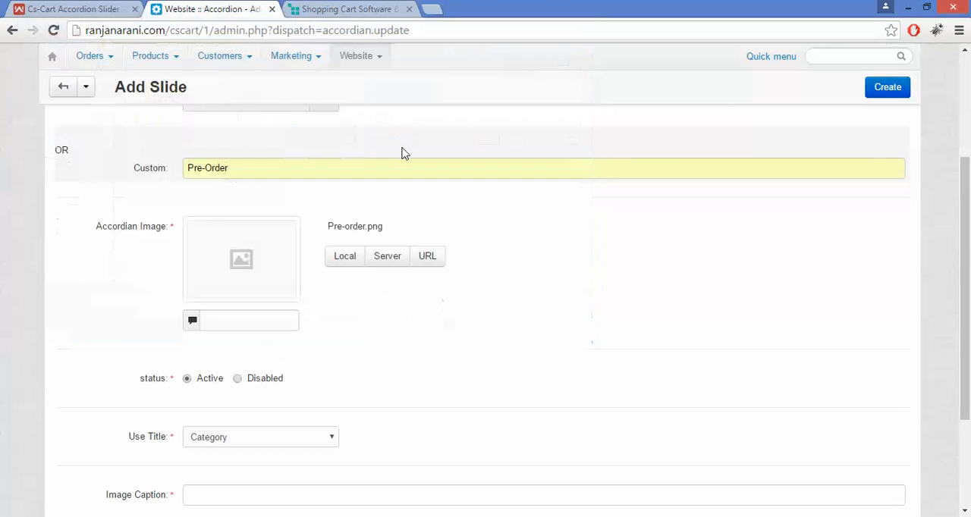
- Set the slide's Use Title option to Custom
drag(965, 288, 964, 360)
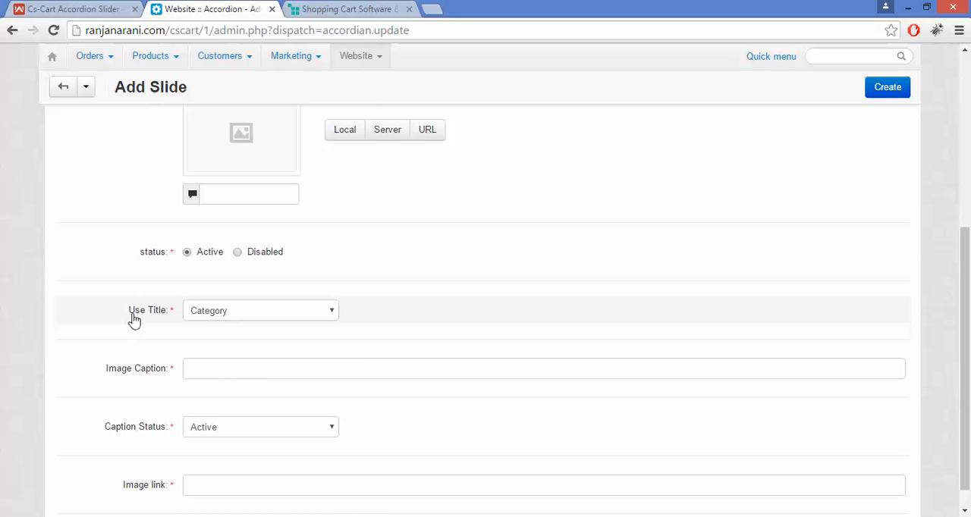
drag(129, 319, 167, 320)
click(168, 320)
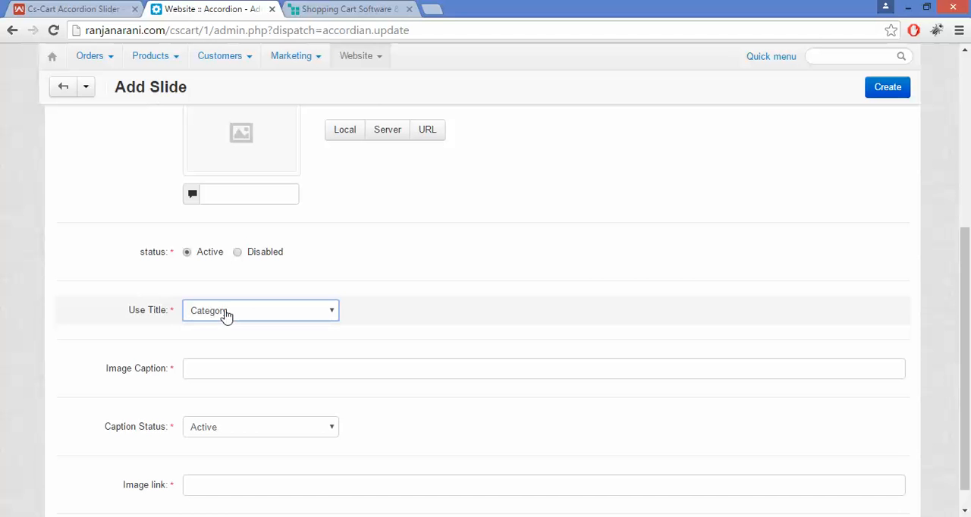
click(226, 314)
click(227, 352)
mouse_move(967, 326)
mouse_down()
mouse_move(970, 240)
mouse_move(970, 308)
mouse_up()
click(277, 340)
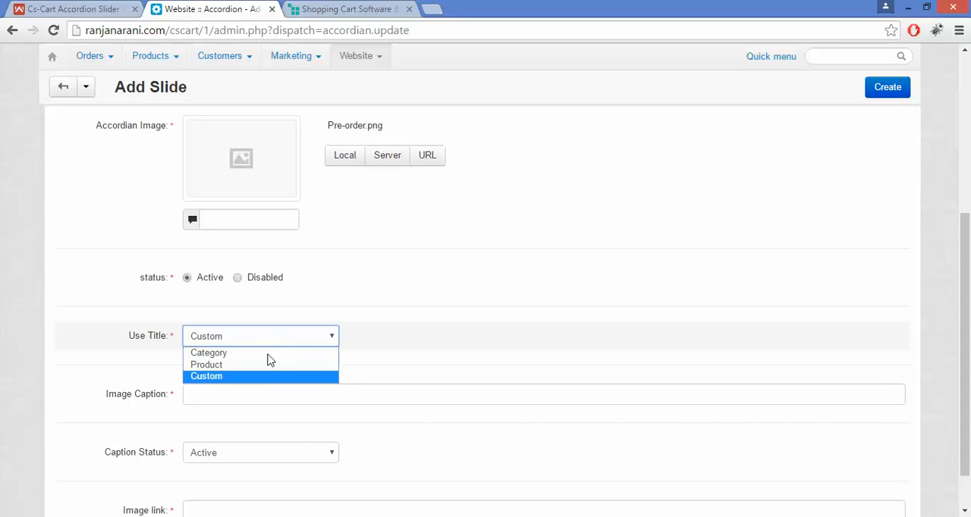
click(266, 378)
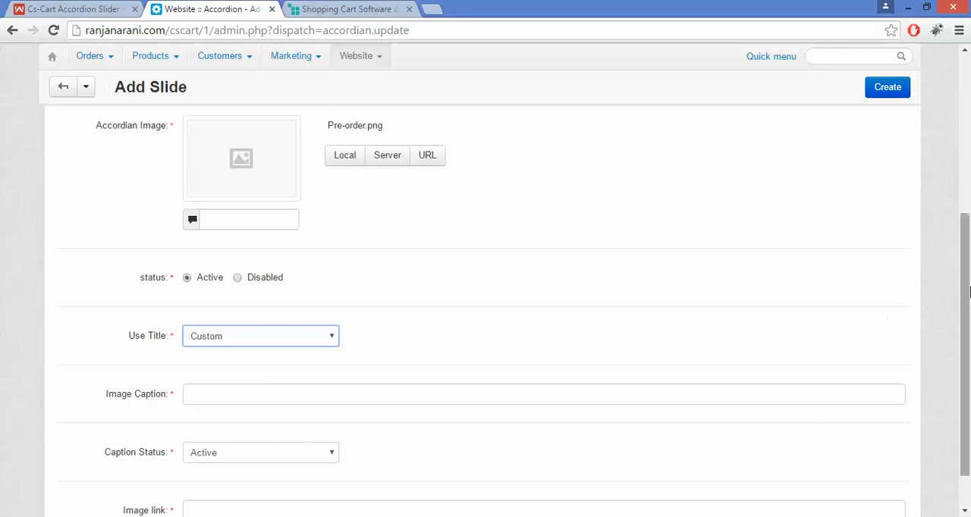
- Enter Pre Order as the slide's Image Caption
scroll(531, 304, down, 2)
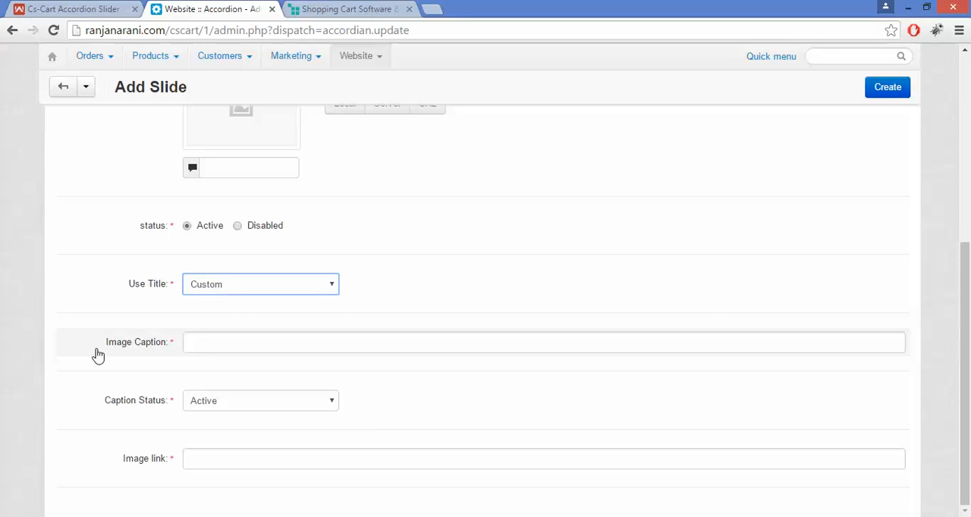
drag(96, 352, 173, 339)
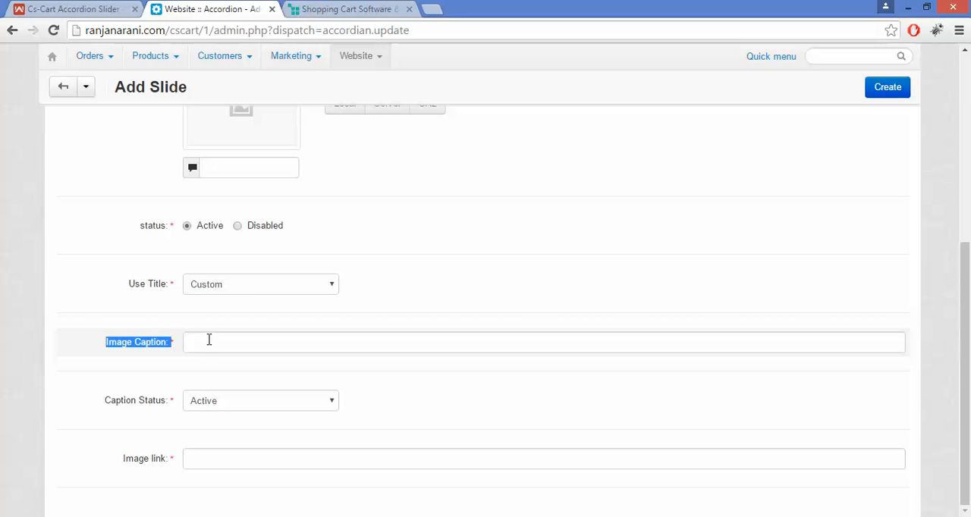
click(208, 340)
text(Pre Order)
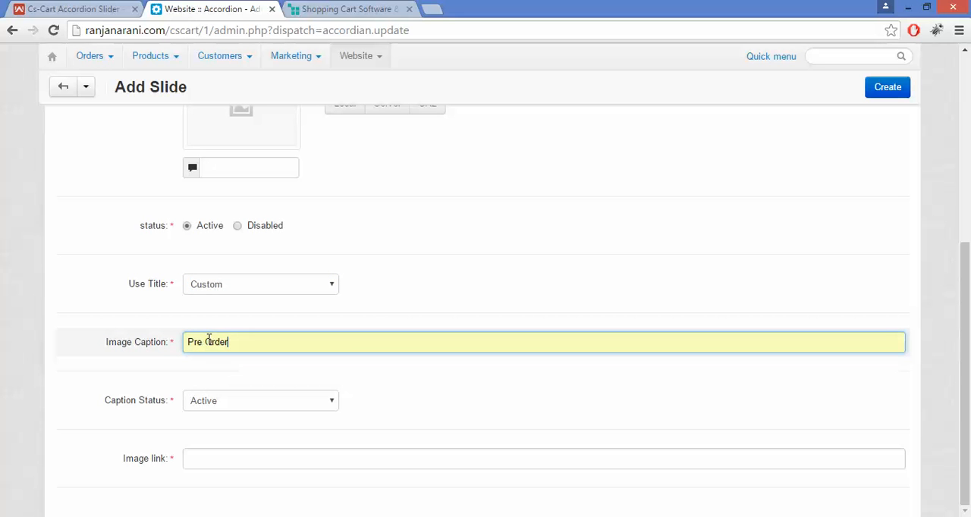
click(207, 361)
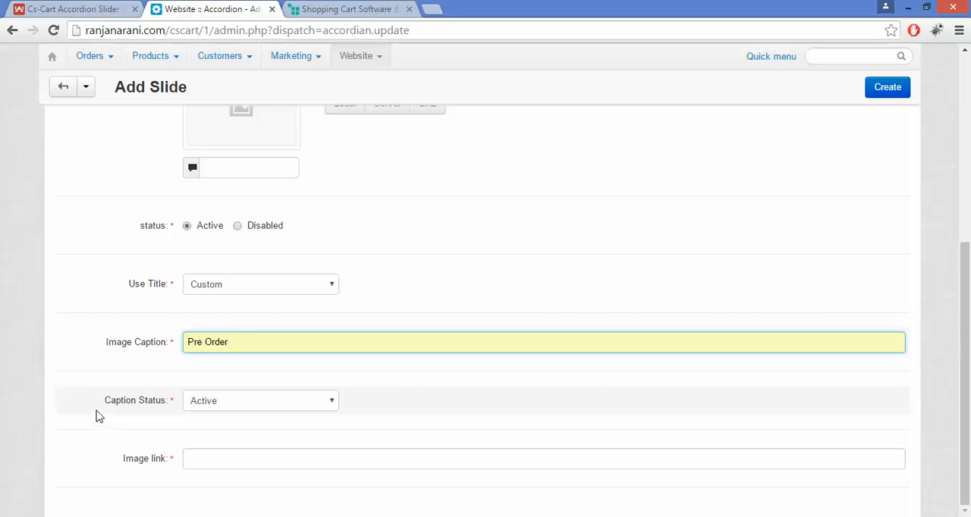
- Look over the Caption Status options and leave the setting on Active
click(126, 415)
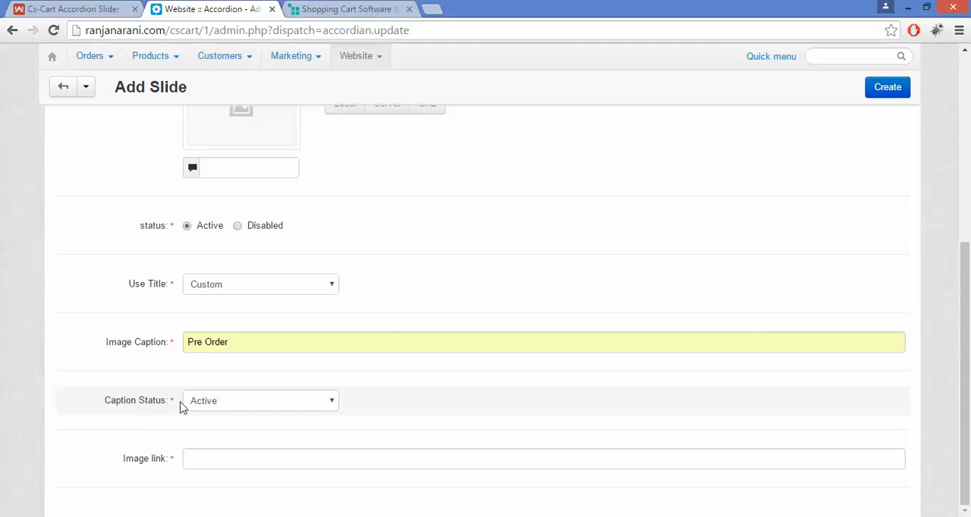
click(212, 407)
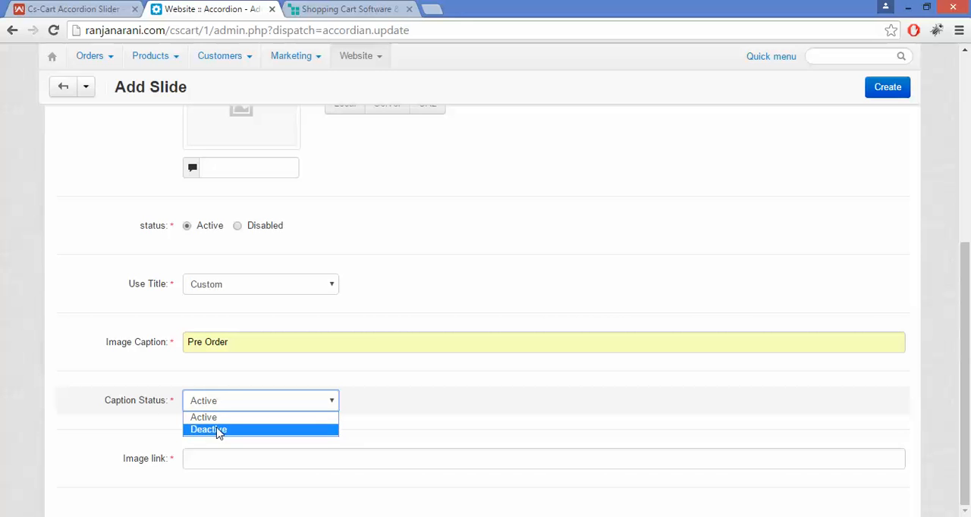
click(158, 415)
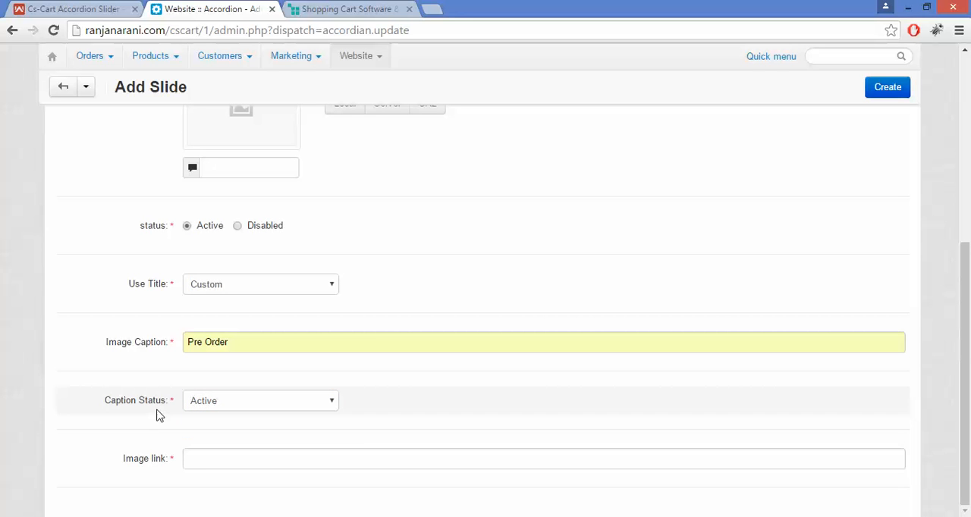
click(191, 459)
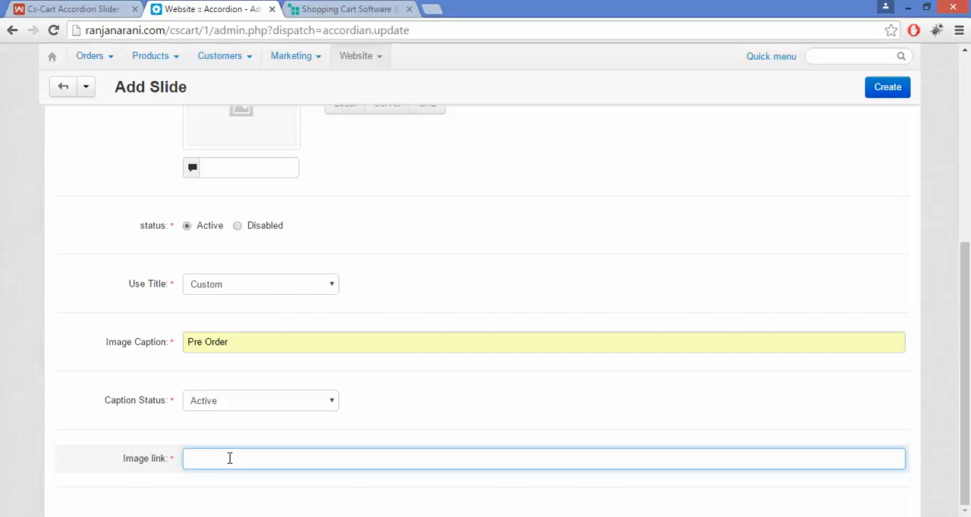
click(62, 8)
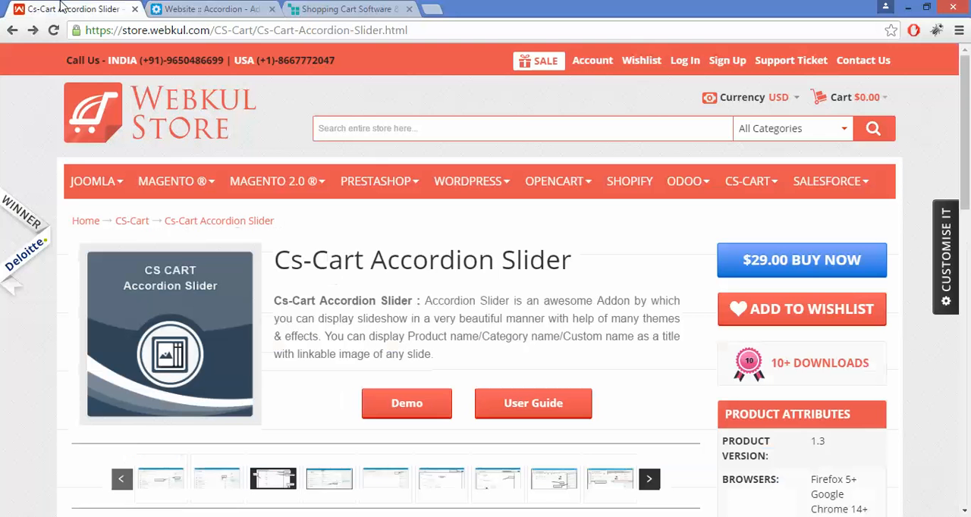
click(125, 34)
key(ctrl+c)
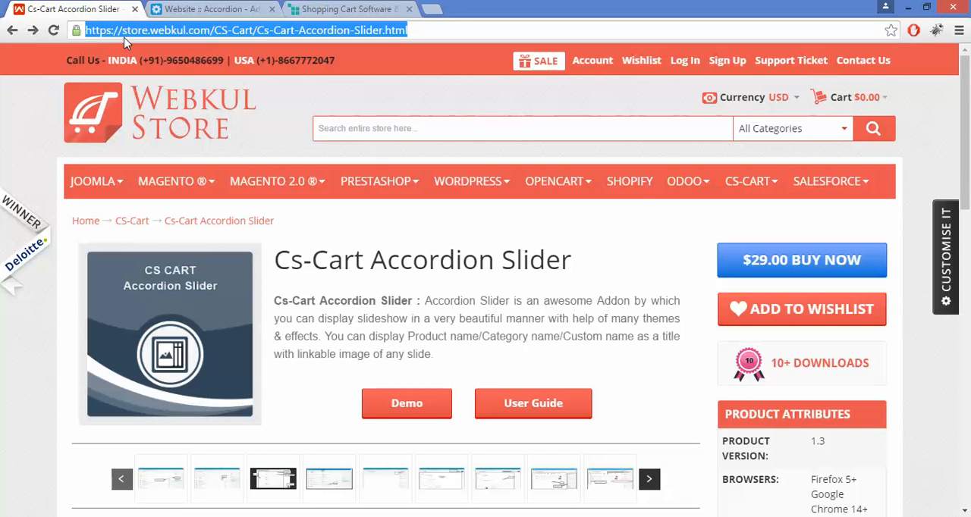
click(247, 9)
click(232, 455)
key(ctrl+v)
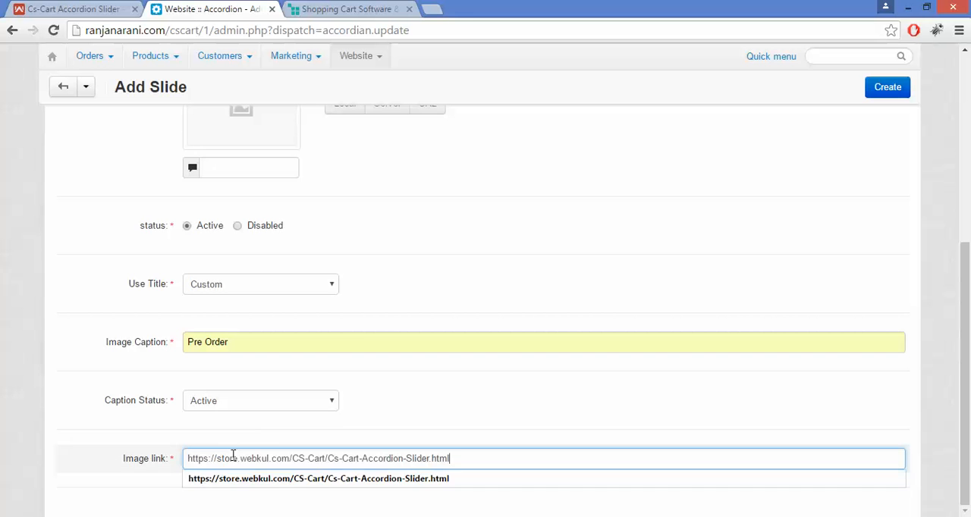
click(280, 441)
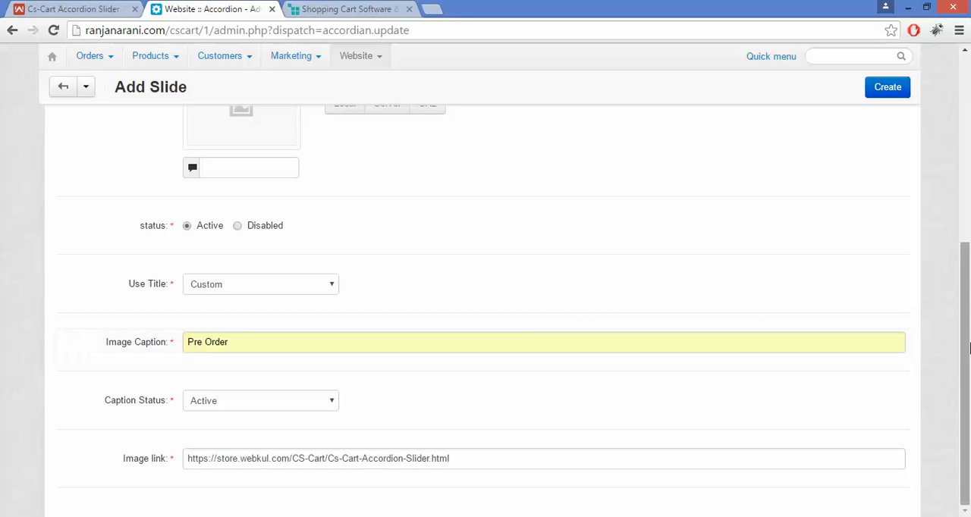
- Create the Pre-Order slide and save it from its edit form
drag(969, 345, 969, 132)
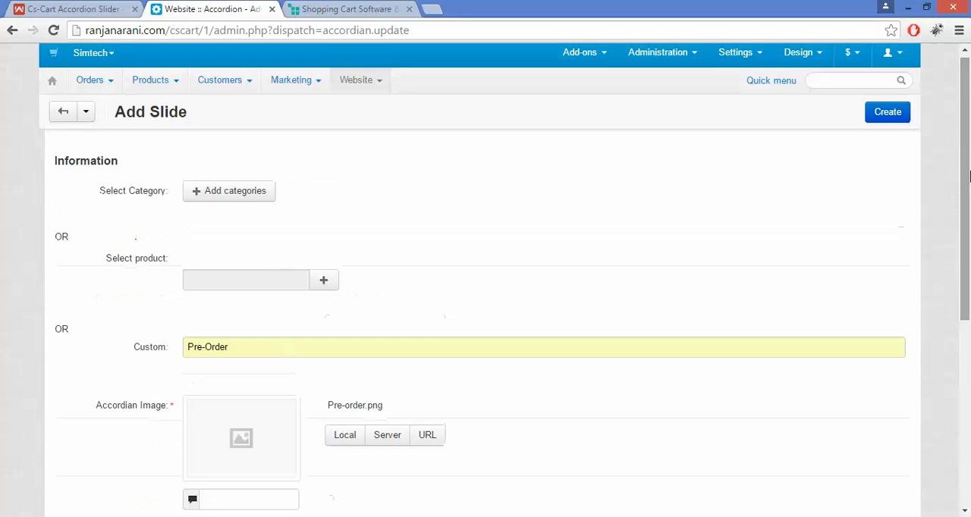
click(902, 117)
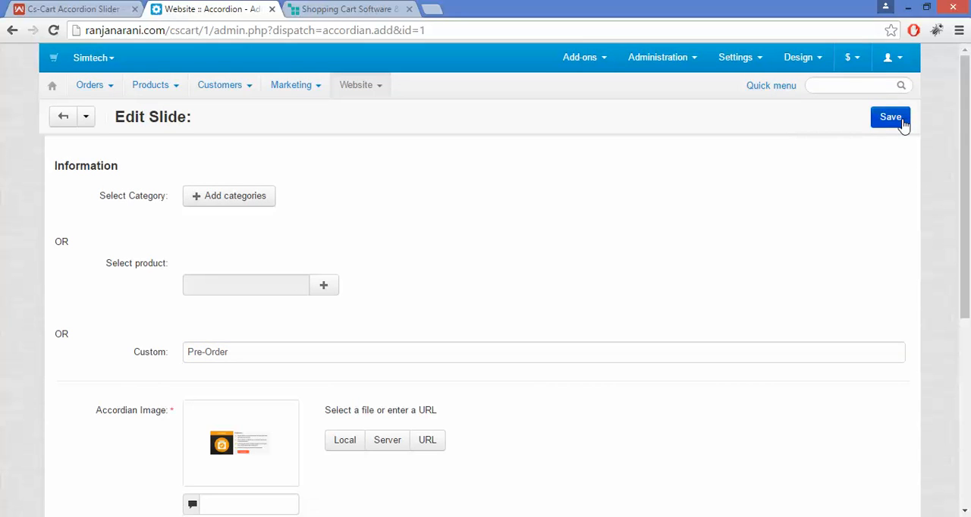
mouse_move(969, 129)
mouse_down()
mouse_move(969, 341)
mouse_move(969, 124)
mouse_up()
click(890, 122)
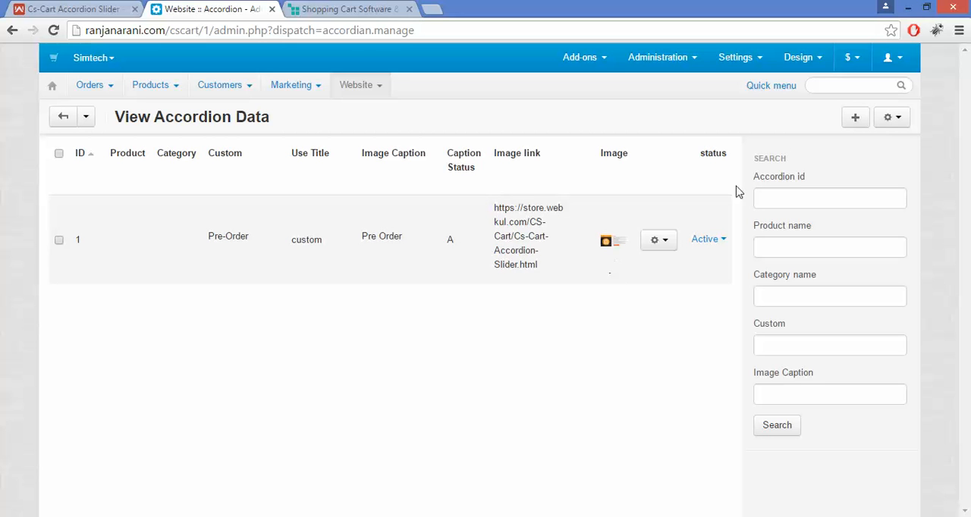
- Start a second accordion slide and enter Auction as its Custom name
click(854, 118)
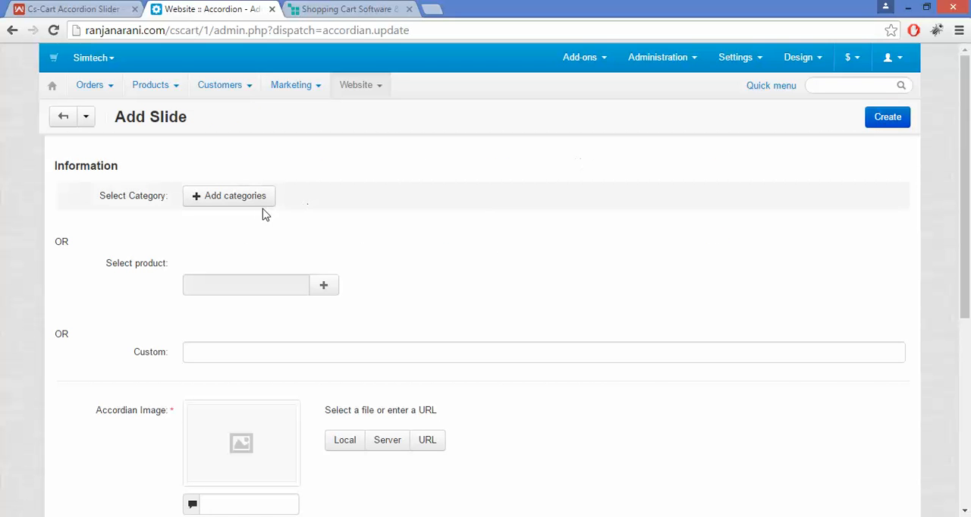
mouse_move(969, 145)
mouse_down()
mouse_move(970, 162)
mouse_move(969, 151)
mouse_up()
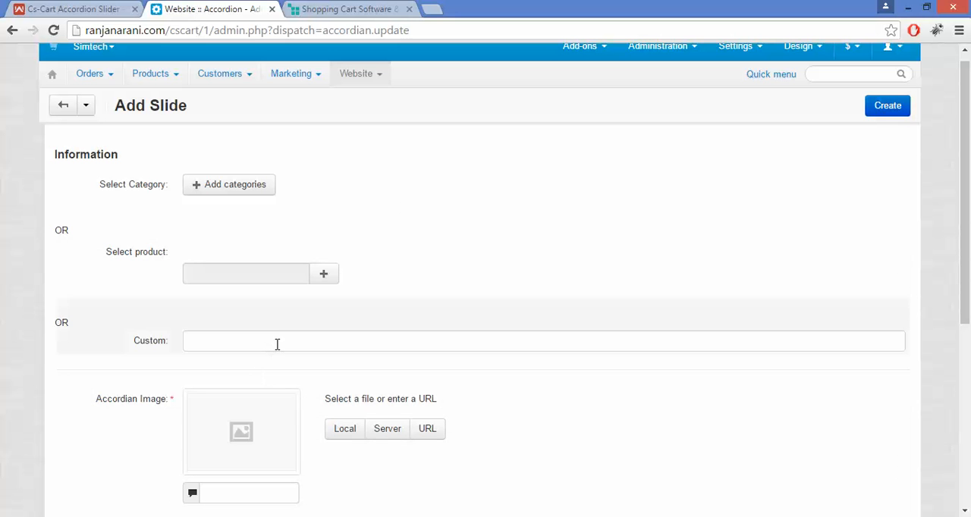
click(277, 342)
text(Au)
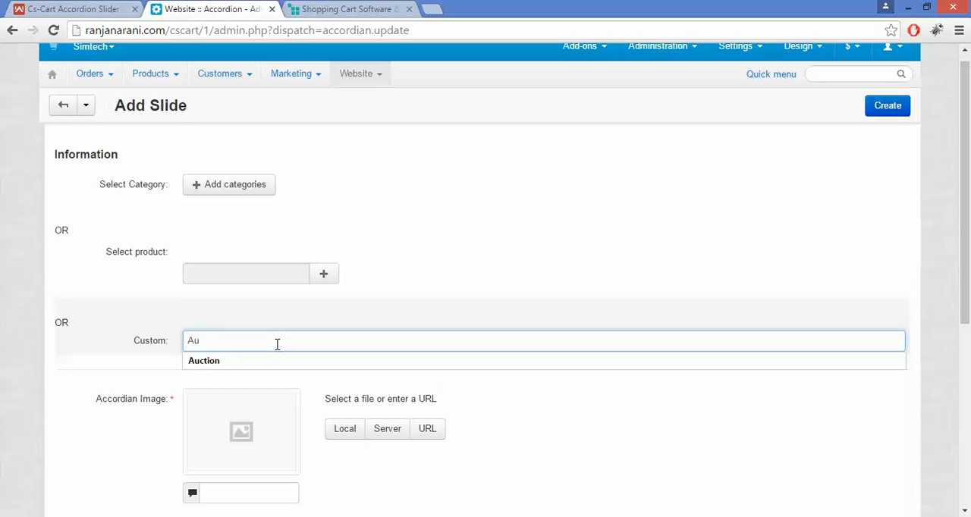
key(Down)
key(Return)
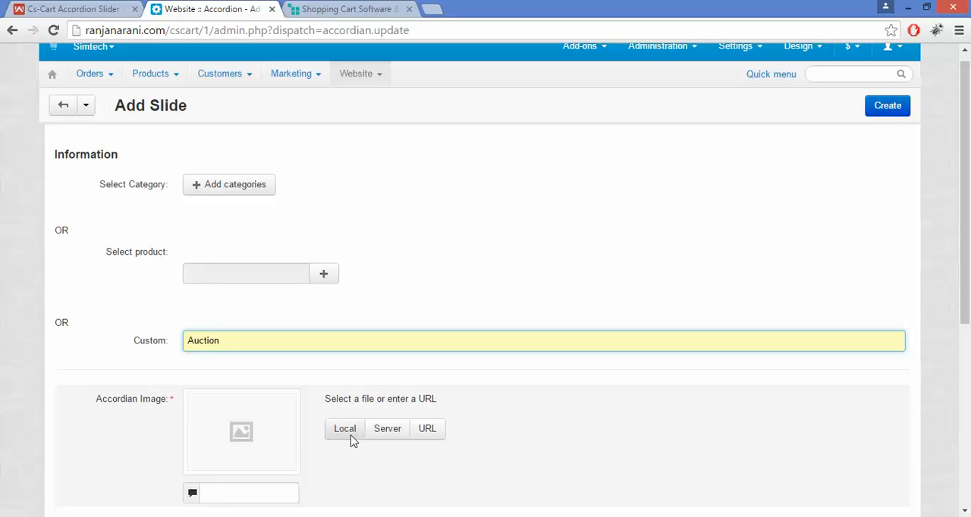
- Upload the local file Auction.png as the accordion image and set Use Title to Custom
click(351, 438)
double_click(352, 152)
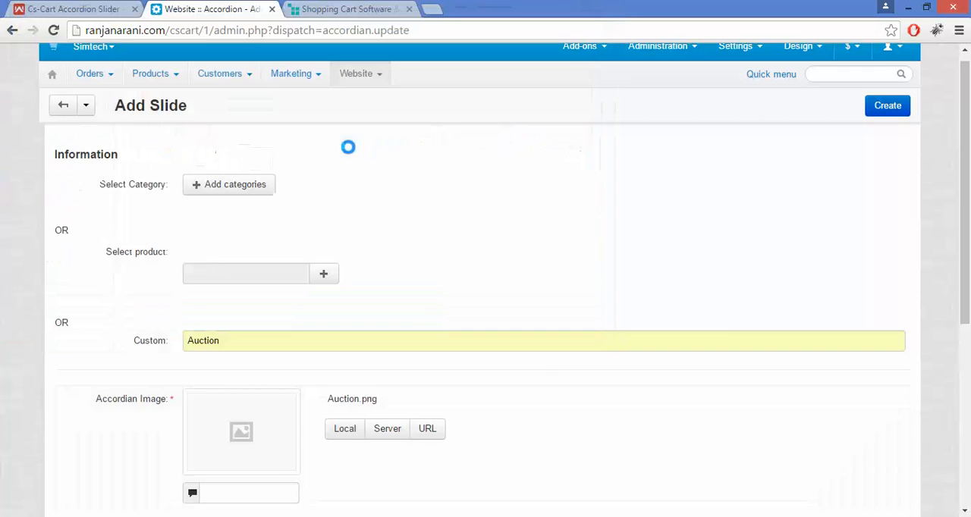
scroll(411, 326, down, 3)
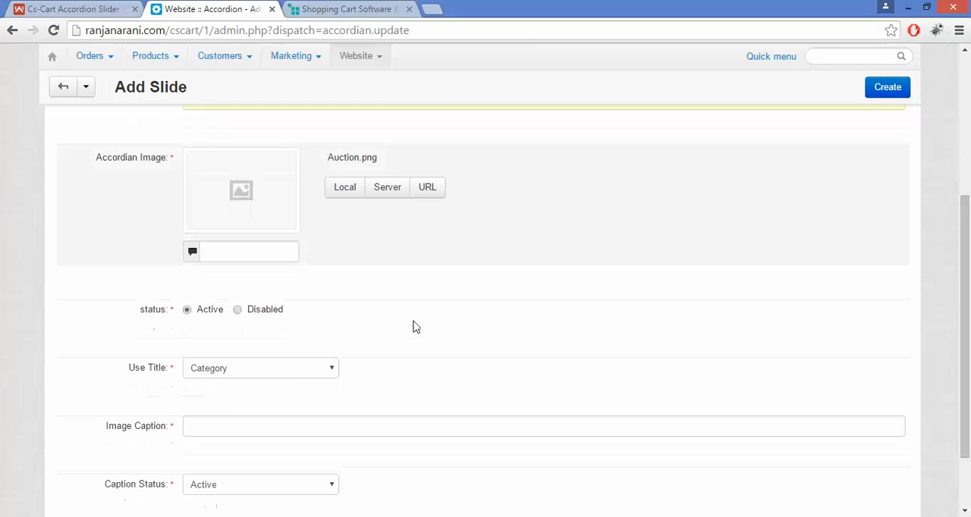
click(279, 379)
click(269, 408)
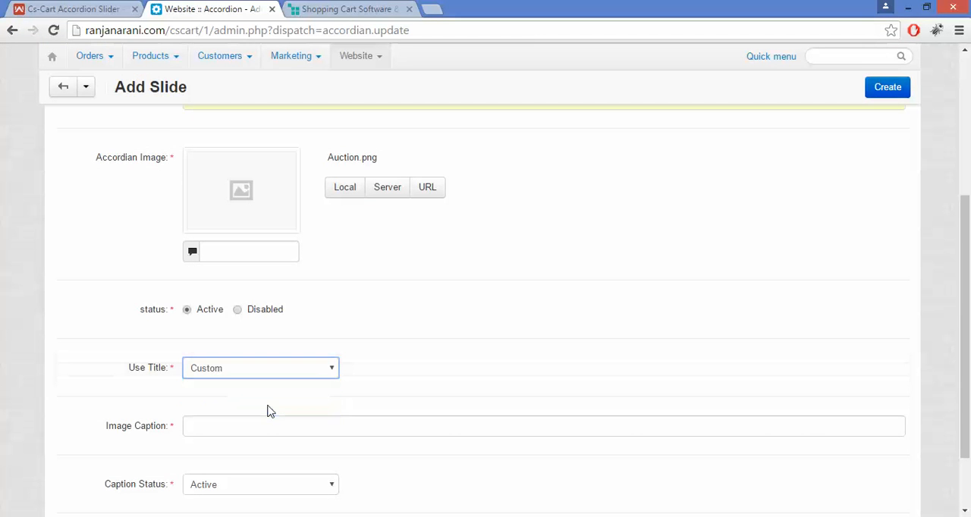
click(259, 425)
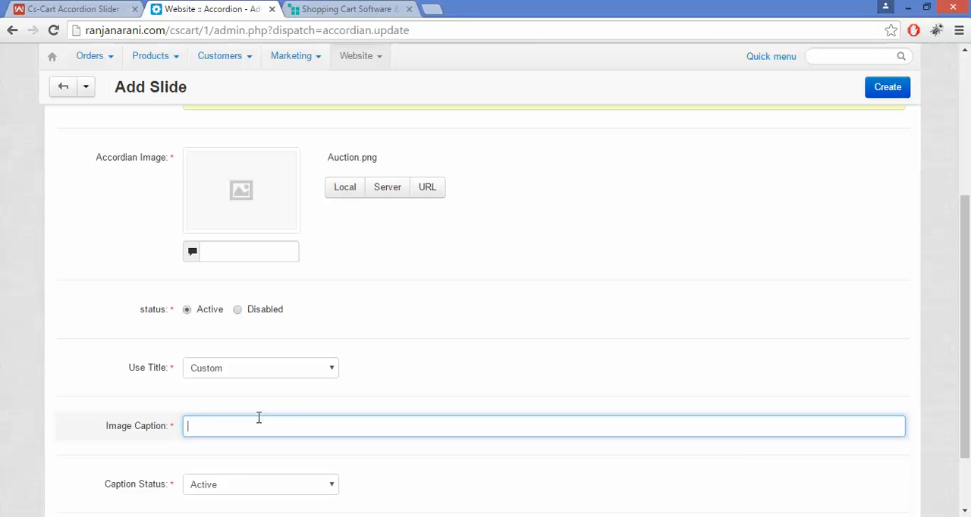
text(Auct)
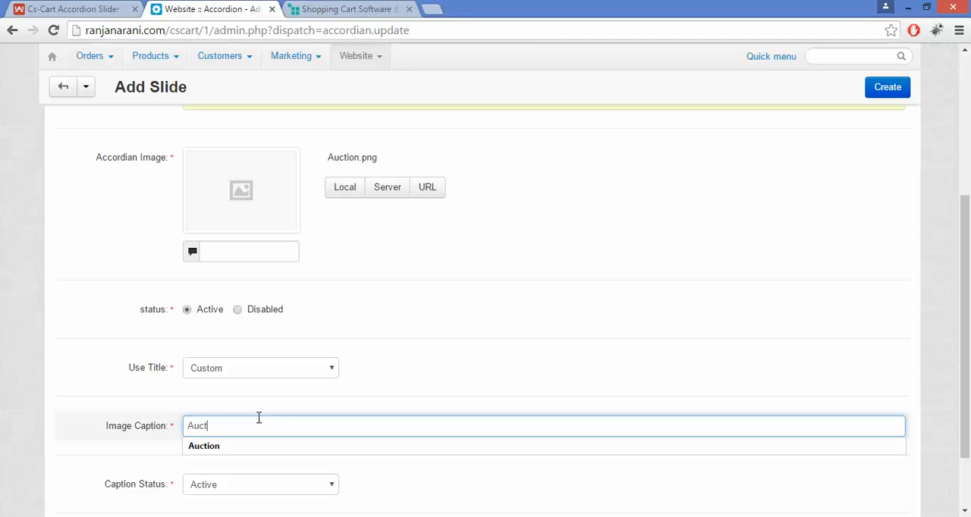
key(Down)
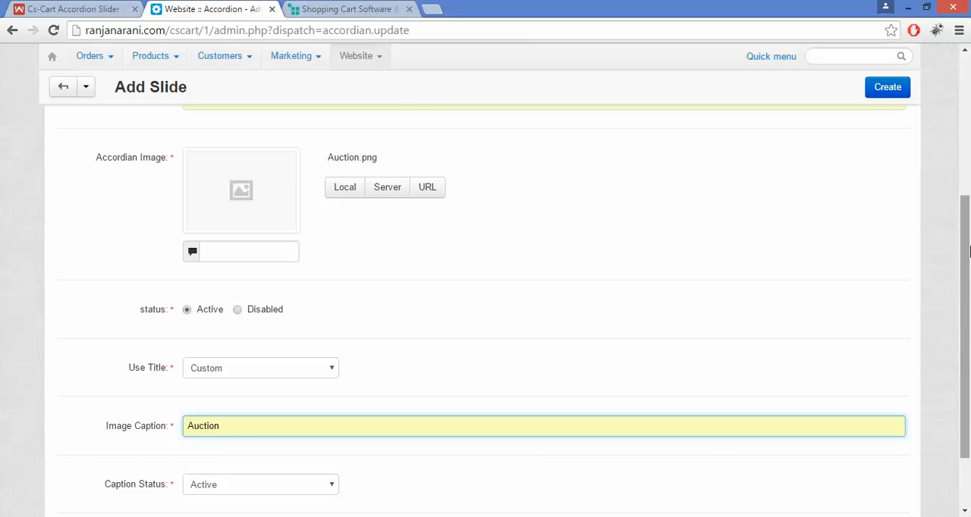
drag(968, 348, 968, 394)
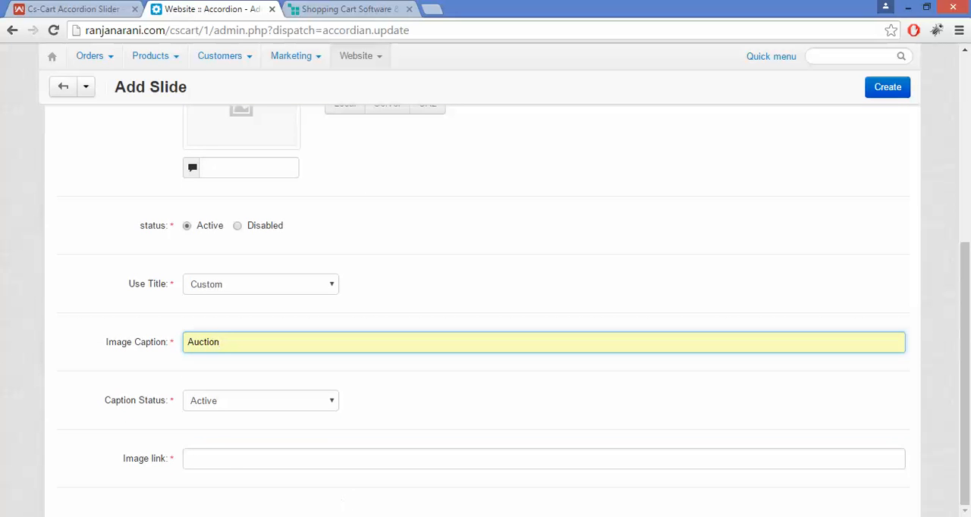
click(227, 458)
text(https://store.webkul.com/CS-Cart/Cs-Cart-Accordion-Slider.html)
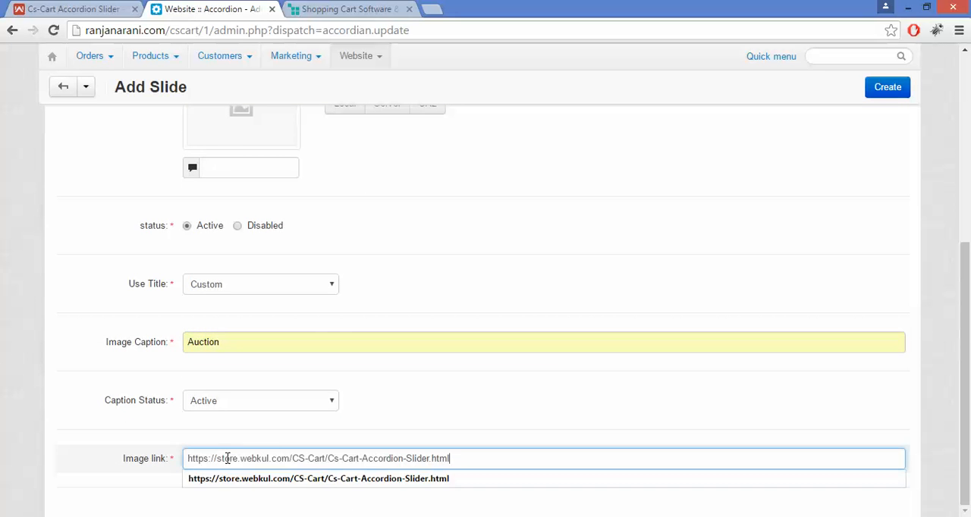
click(615, 268)
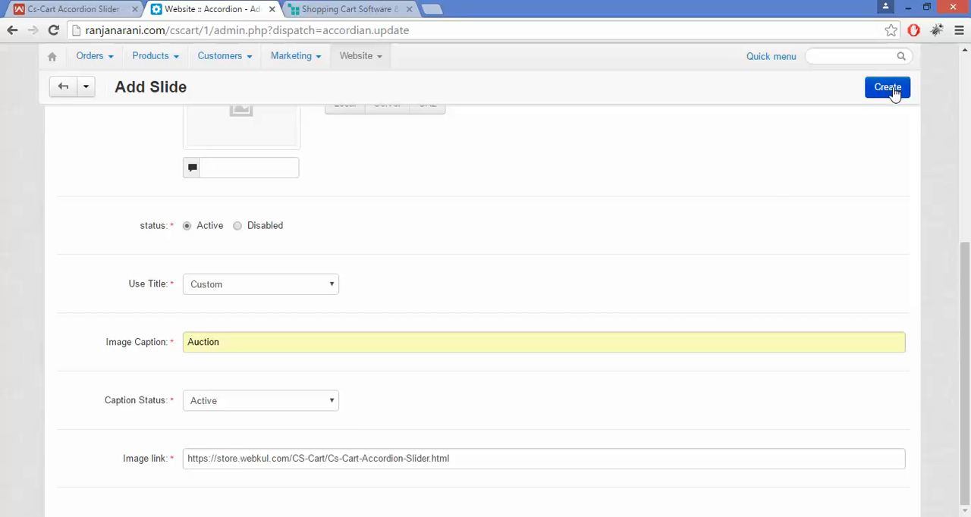
- Create the Auction slide, save and close its edit form, and dismiss the notifications
click(895, 90)
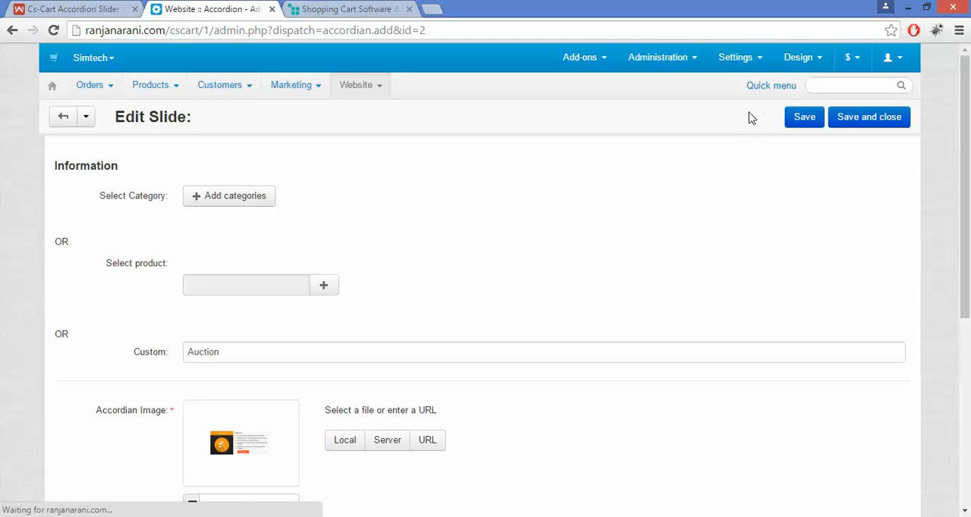
click(880, 119)
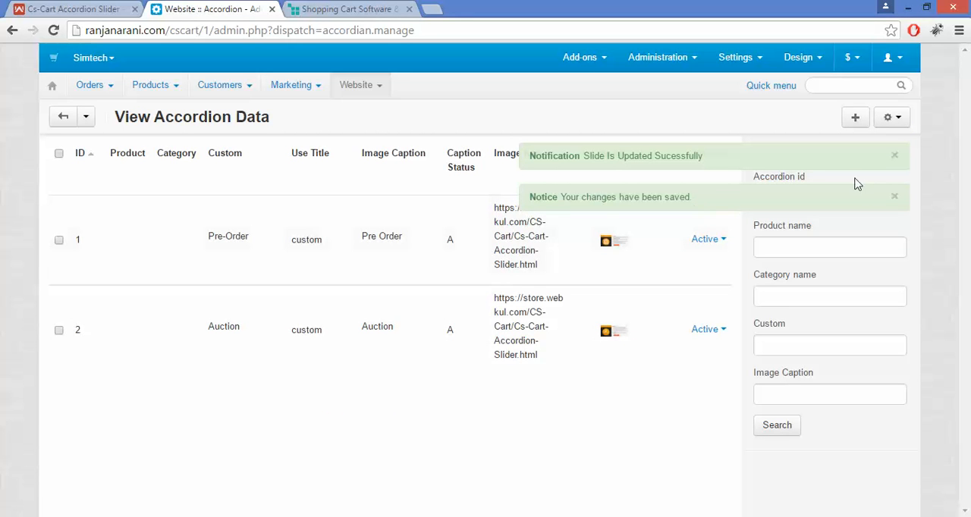
click(895, 198)
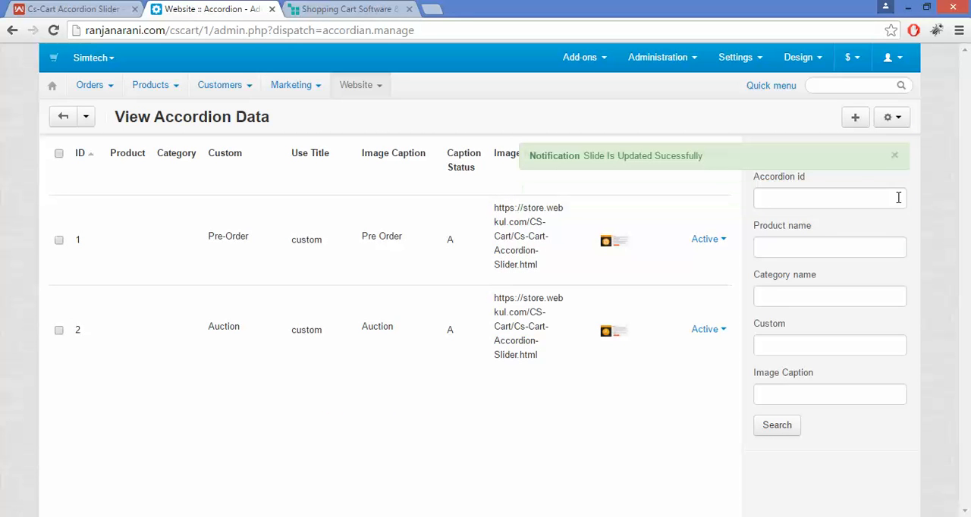
click(895, 159)
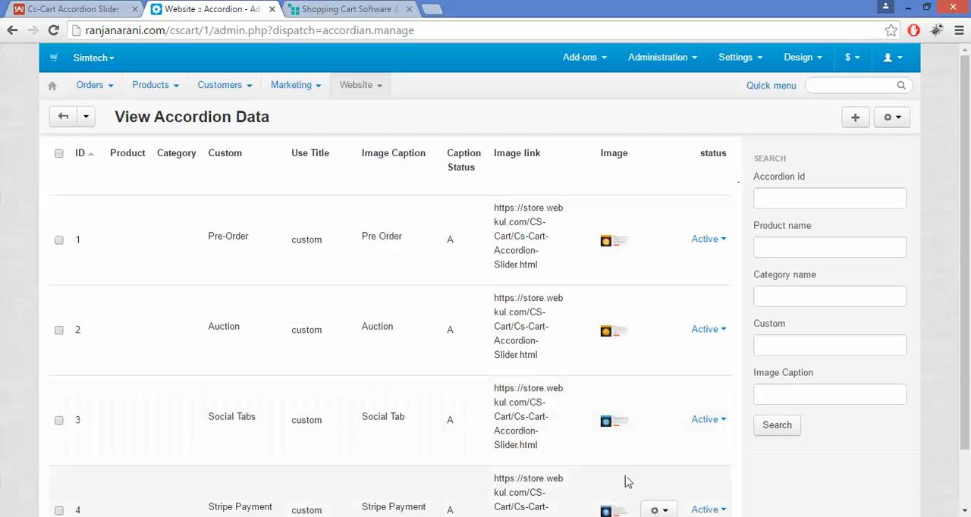
- Review the accordion slide list and open the Homepage page of the Main design layout
drag(968, 166, 970, 225)
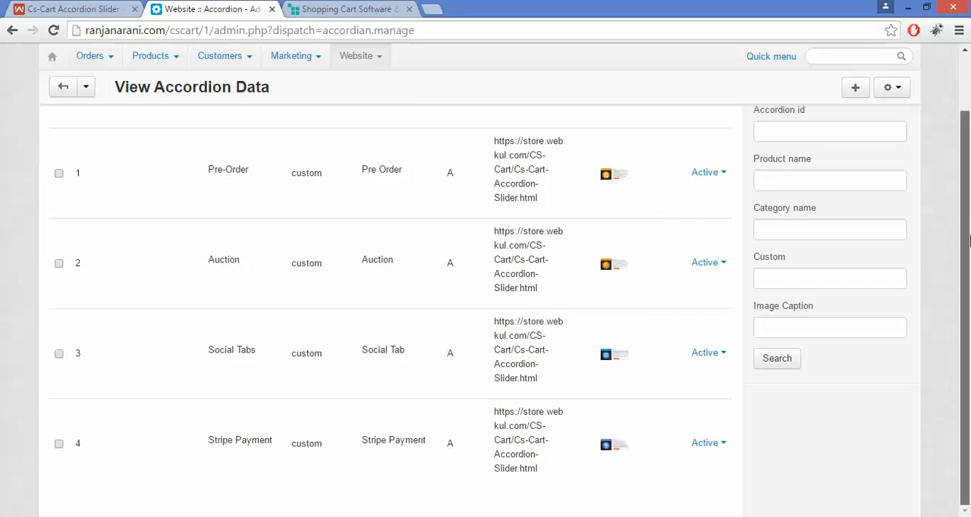
drag(970, 259, 969, 225)
drag(969, 261, 969, 205)
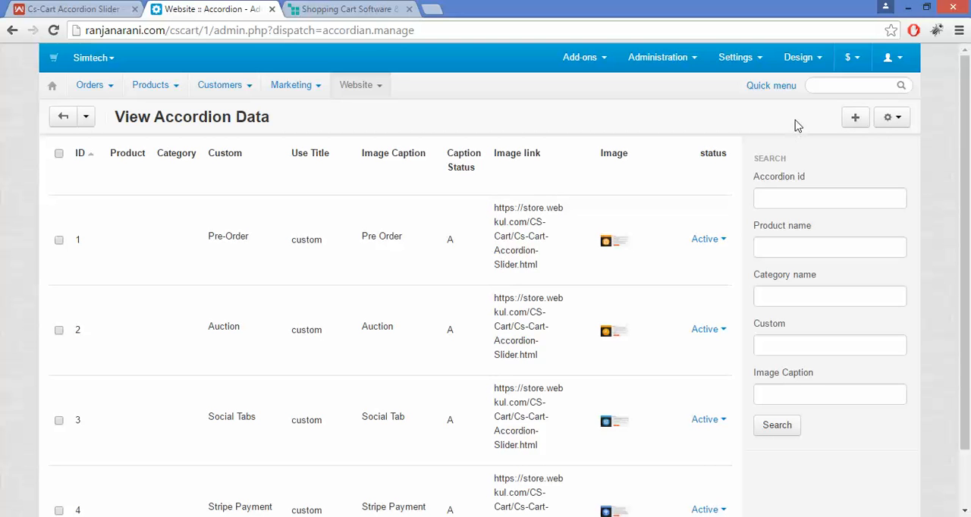
mouse_move(796, 67)
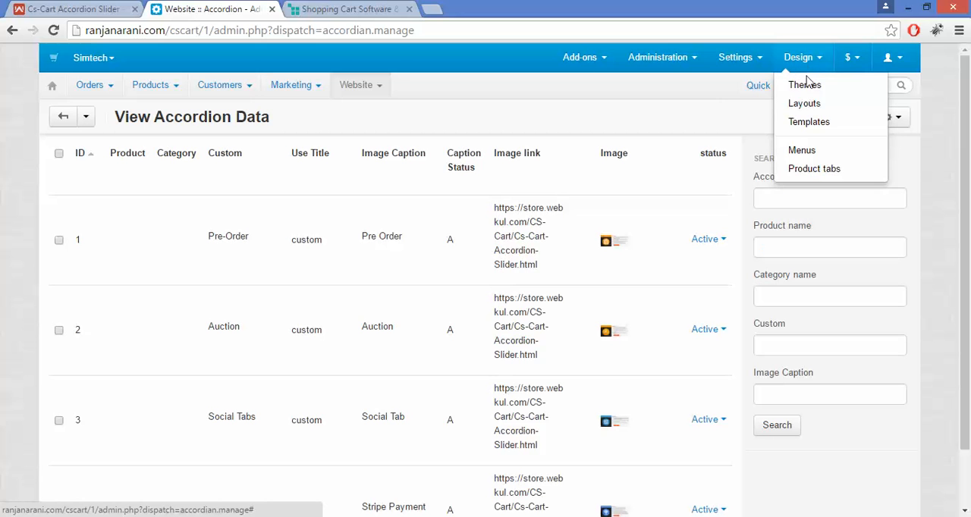
click(810, 106)
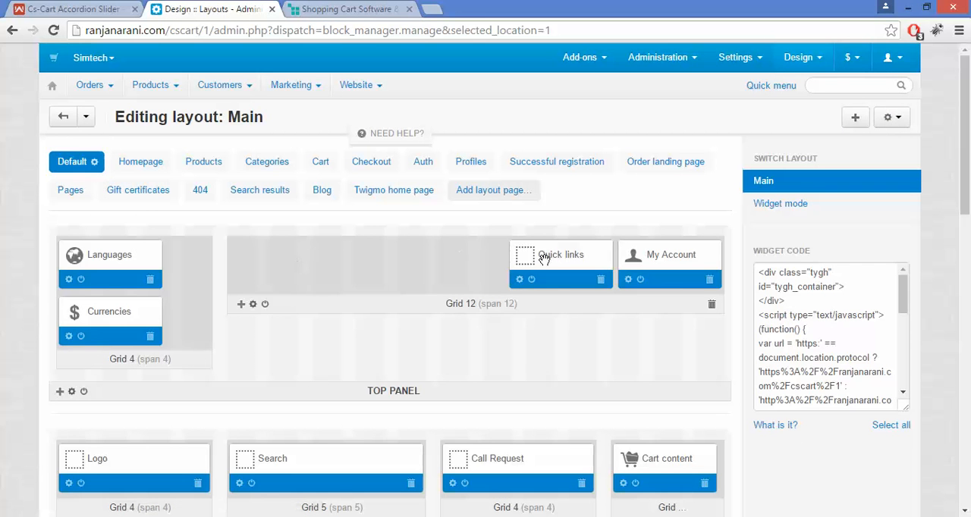
click(138, 163)
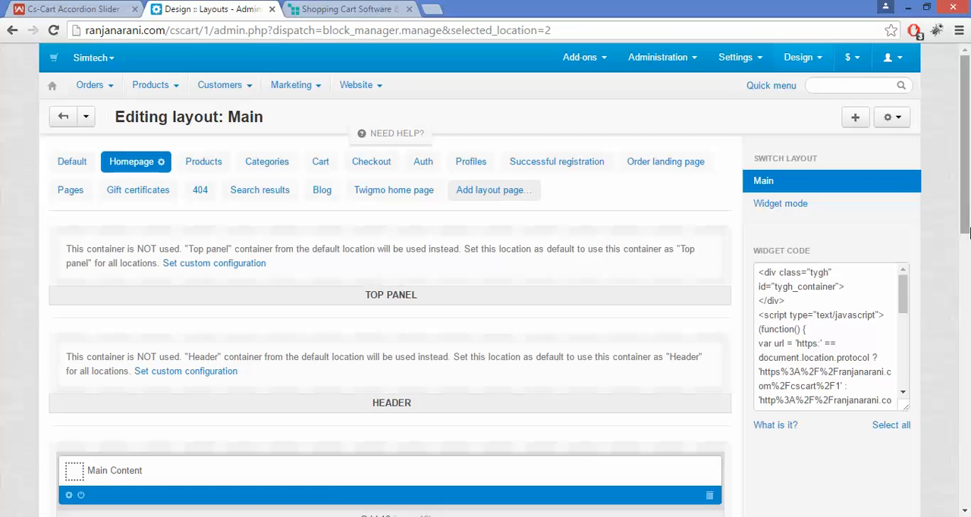
- Start a new Template block in the 16-span grid that holds Main Content
scroll(969, 182, down, 1)
scroll(969, 176, down, 3)
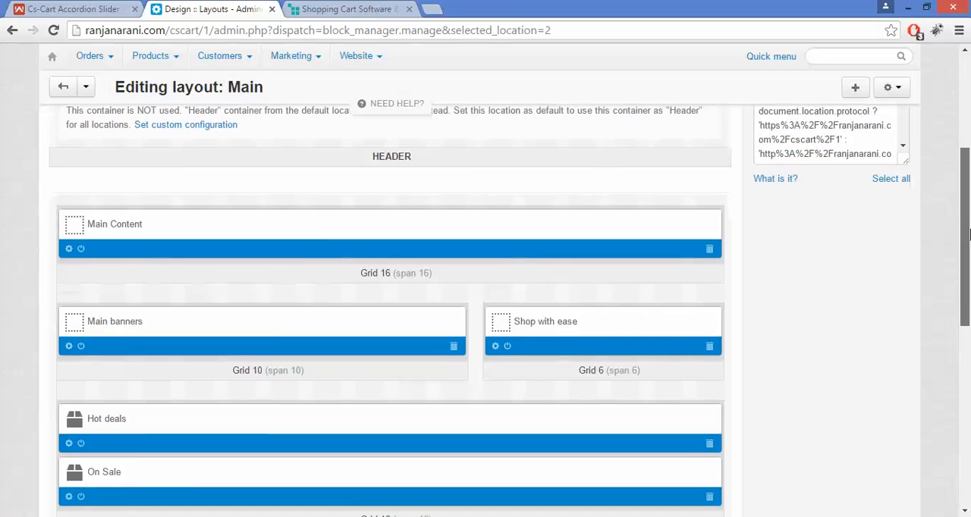
mouse_move(71, 267)
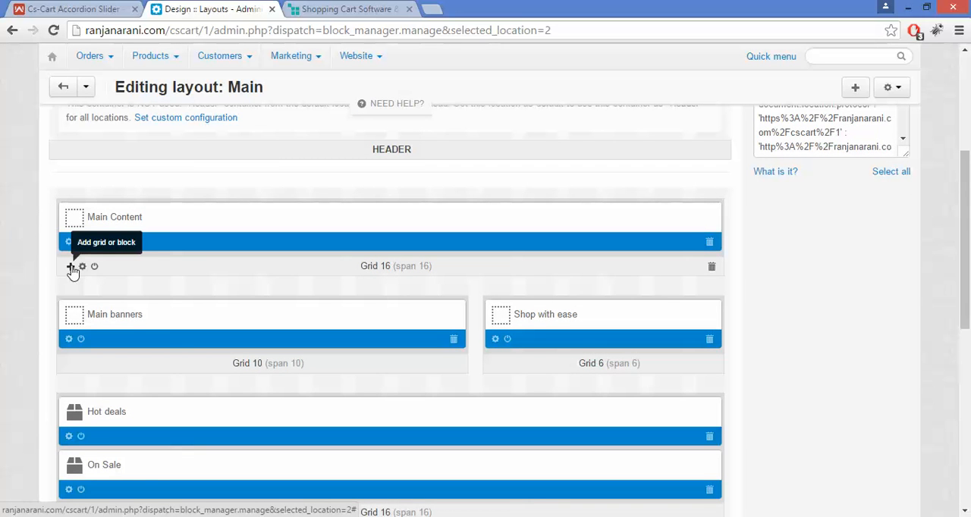
click(70, 268)
click(104, 290)
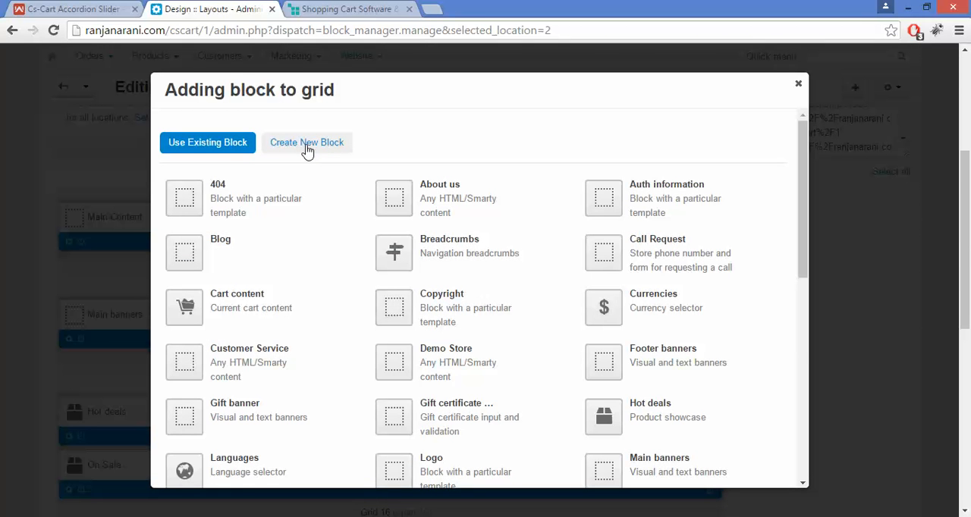
click(307, 144)
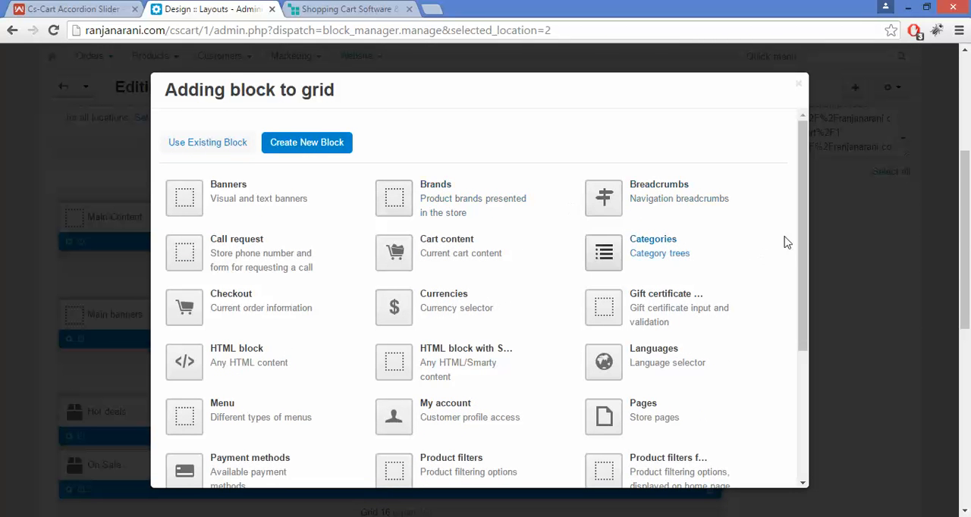
drag(804, 239, 796, 368)
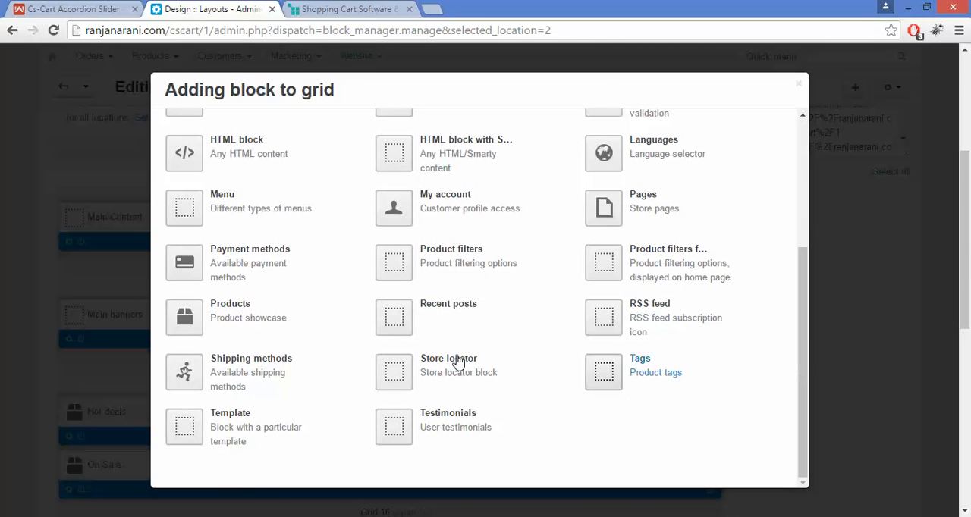
click(226, 432)
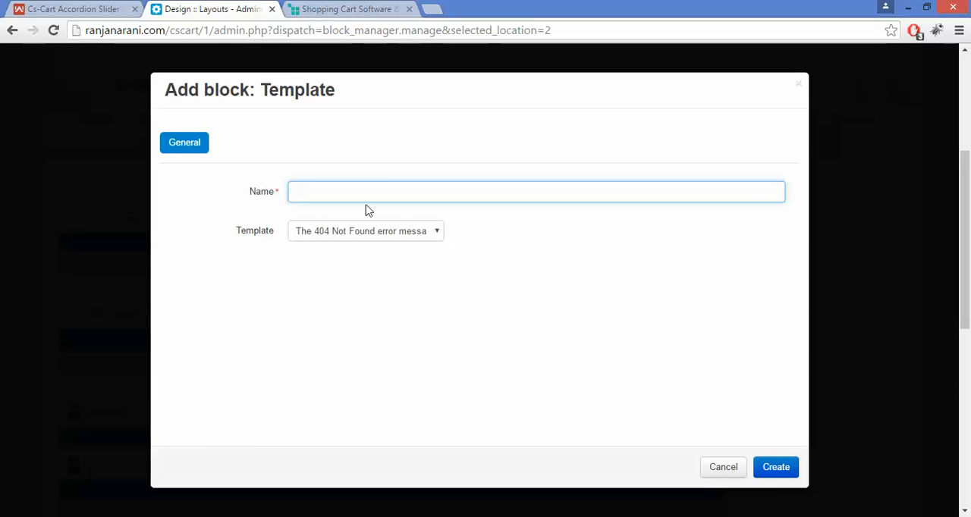
- Name the new block Slider, set its template to Accordion, and create it
click(375, 189)
text(Sl)
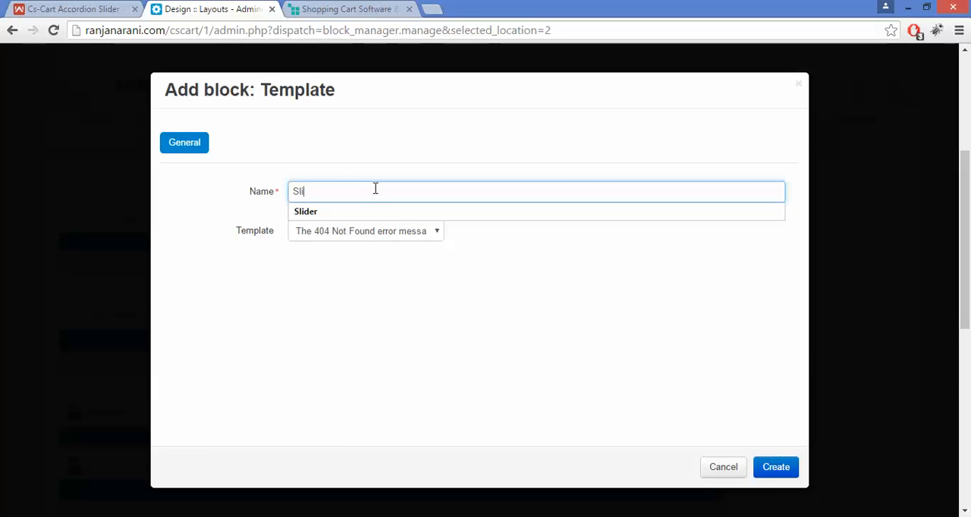
text(i)
key(Down)
key(Return)
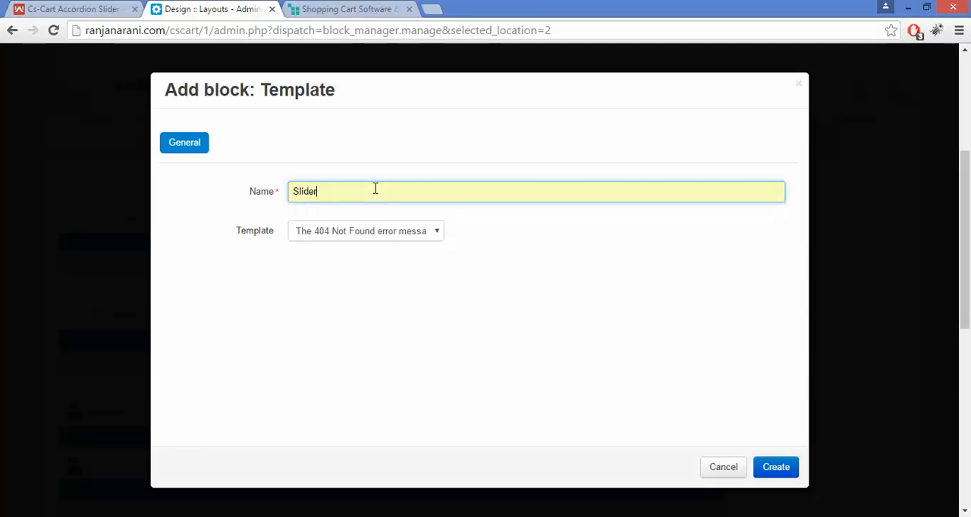
click(392, 238)
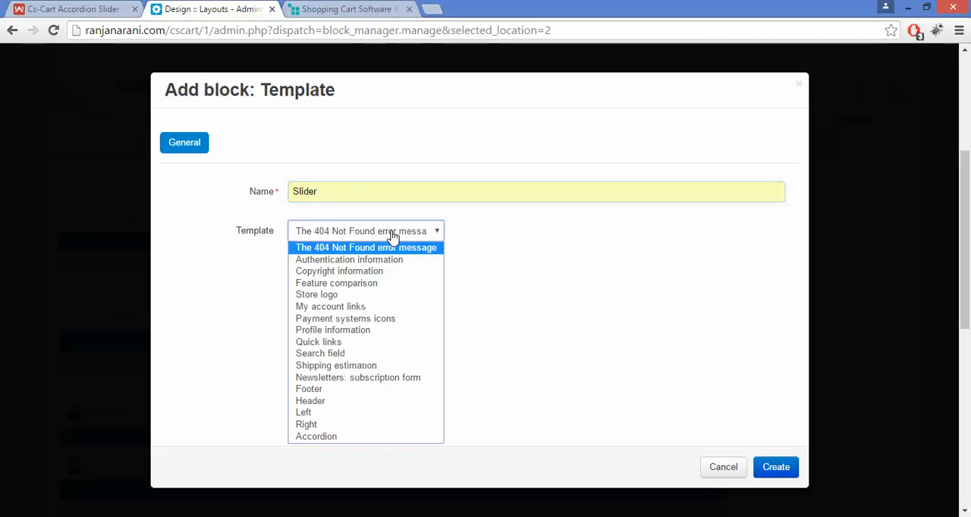
click(380, 439)
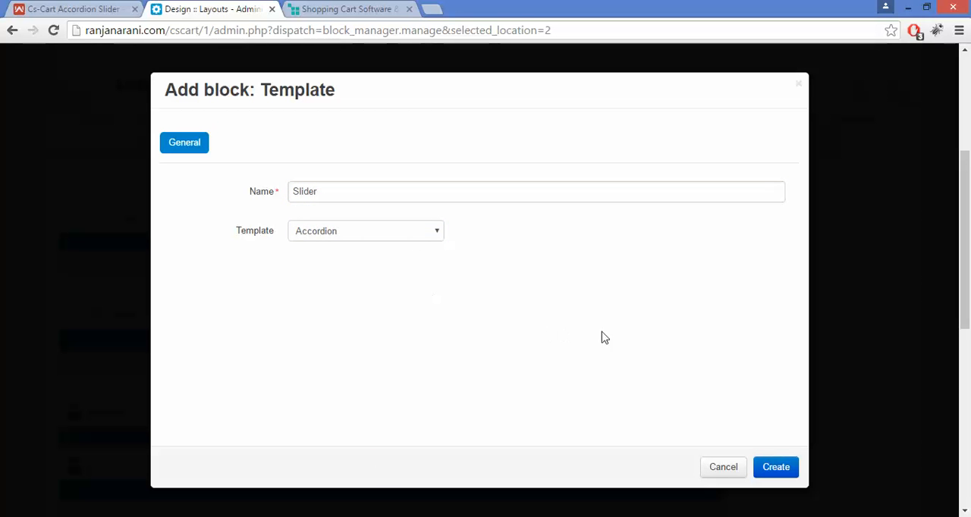
click(769, 465)
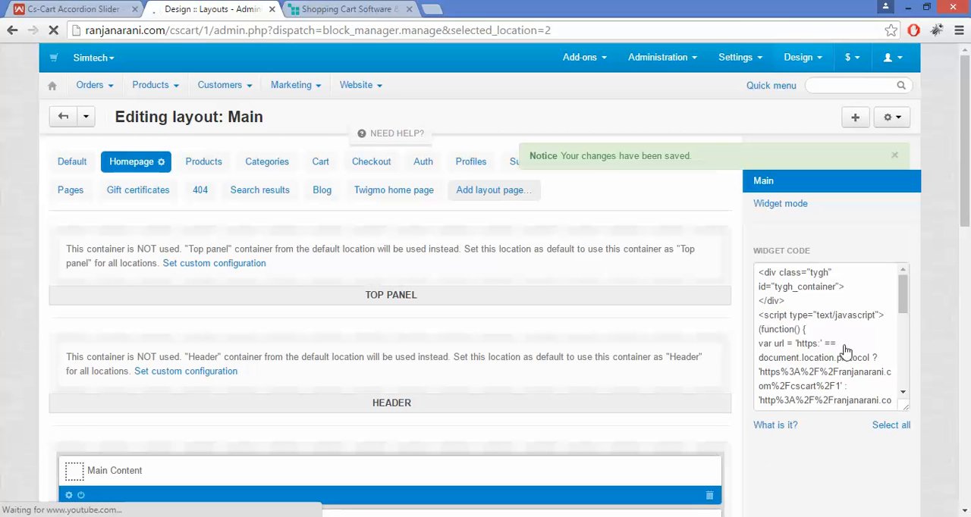
- Reload the Demo Store homepage and test the accordion by expanding the Social Tabs slide and following its link
drag(970, 140, 969, 198)
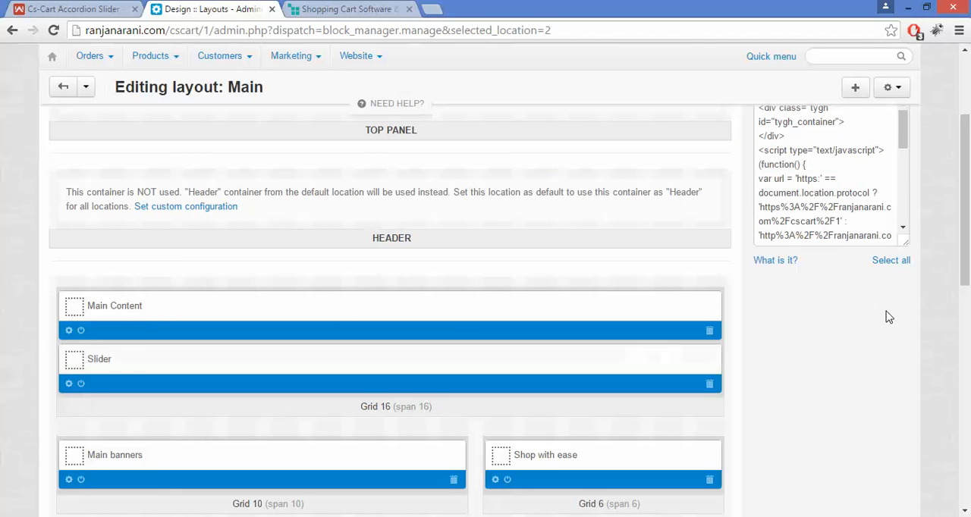
drag(968, 220, 970, 147)
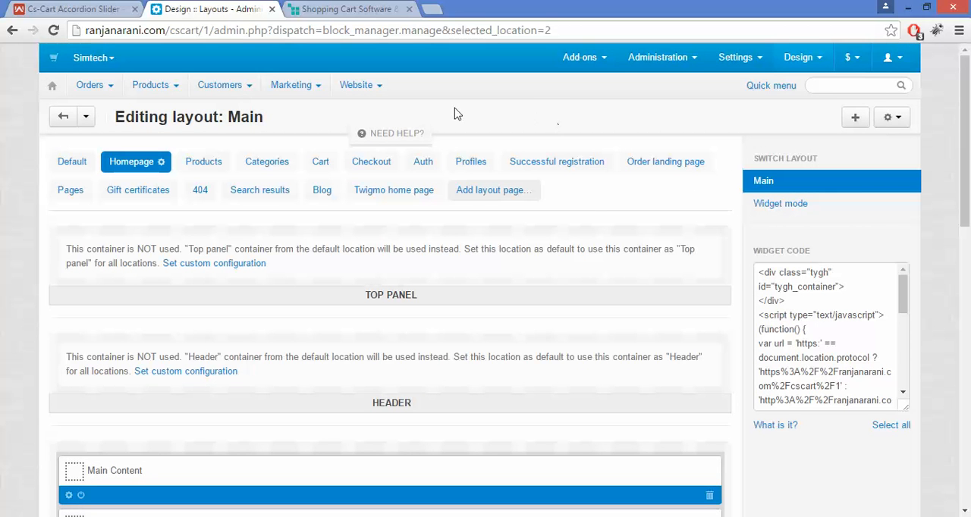
click(365, 9)
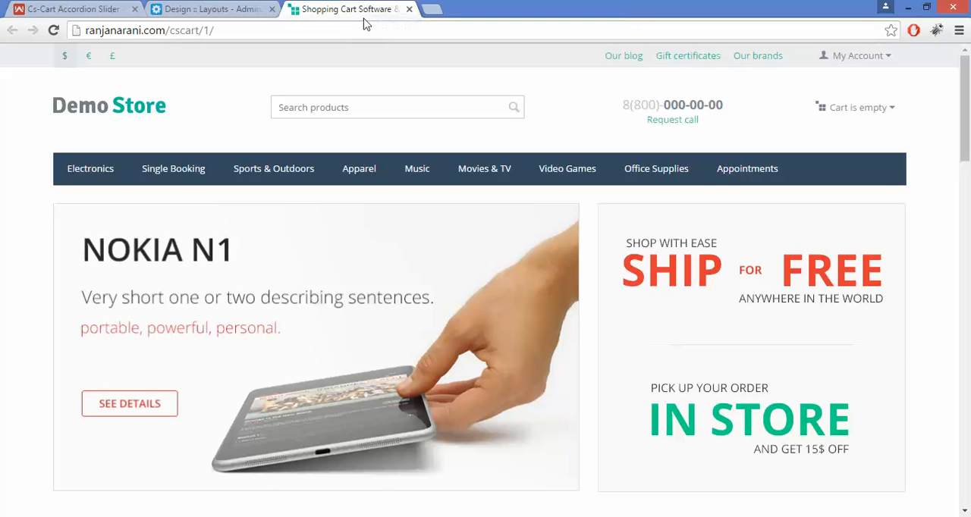
click(364, 30)
key(Return)
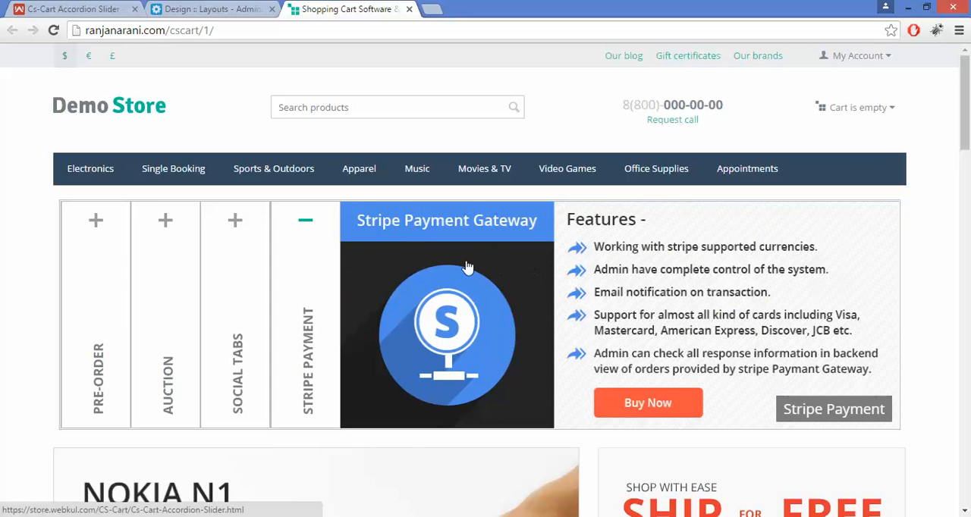
click(234, 236)
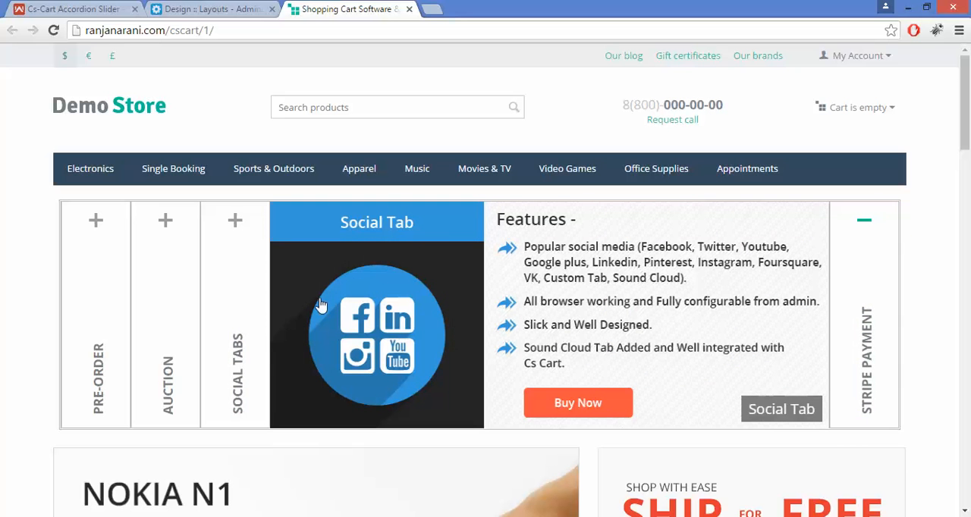
click(497, 287)
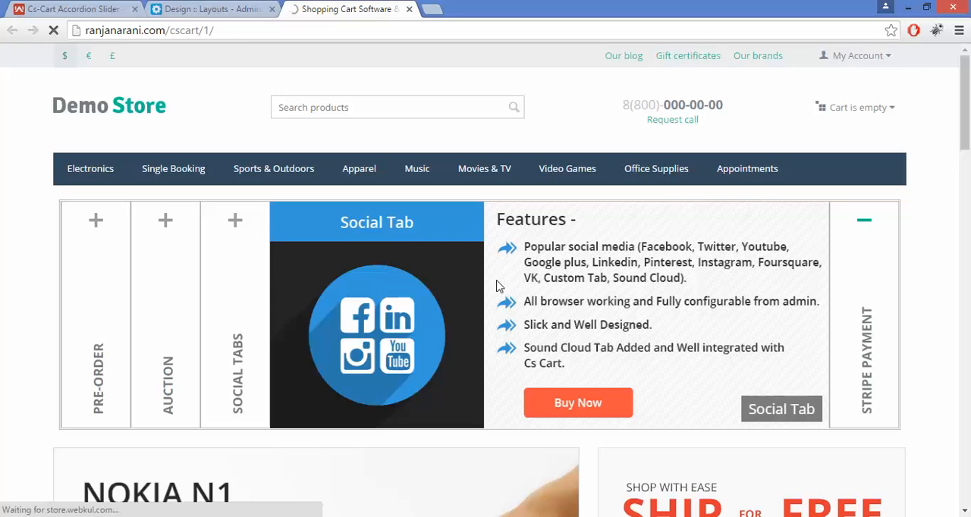